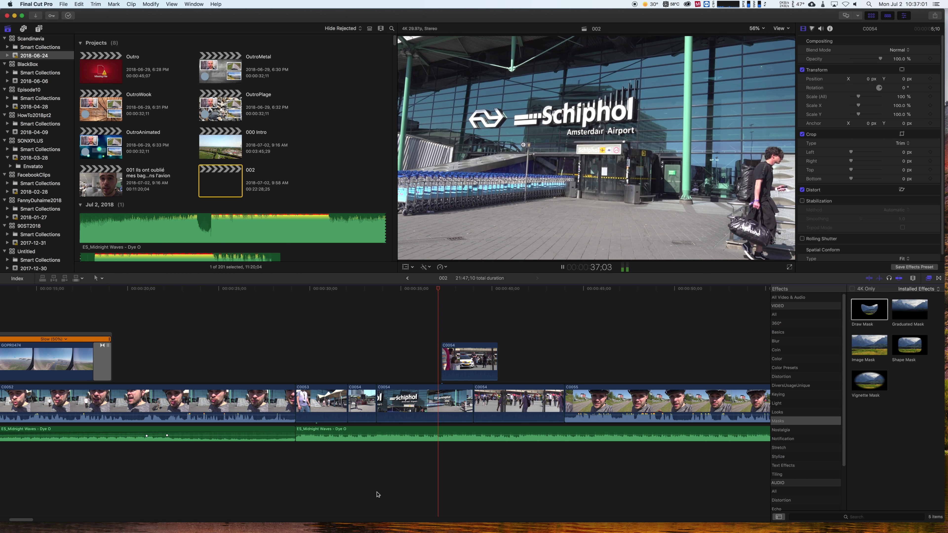
Stop playback and review the earlier wipe frame by frame into clip C0055
{"action": "key", "text": "space"}
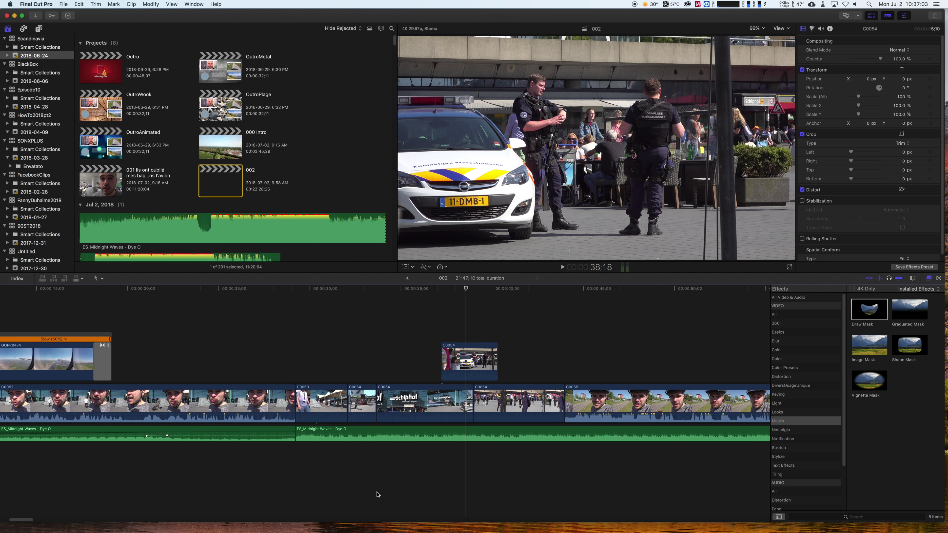
{"action": "key", "text": "Left"}
{"action": "key", "text": "Left"}
{"action": "key", "text": "Left"}
{"action": "key", "text": "Left"}
{"action": "key", "text": "Left"}
{"action": "key", "text": "Left"}
{"action": "key", "text": "Left"}
{"action": "key", "text": "Left"}
{"action": "key", "text": "Left"}
{"action": "key", "text": "Left"}
{"action": "key", "text": "Left"}
{"action": "key", "text": "Left"}
{"action": "key", "text": "Left"}
{"action": "key", "text": "Left"}
{"action": "key", "text": "Left"}
{"action": "key", "text": "Left"}
{"action": "key", "text": "Left"}
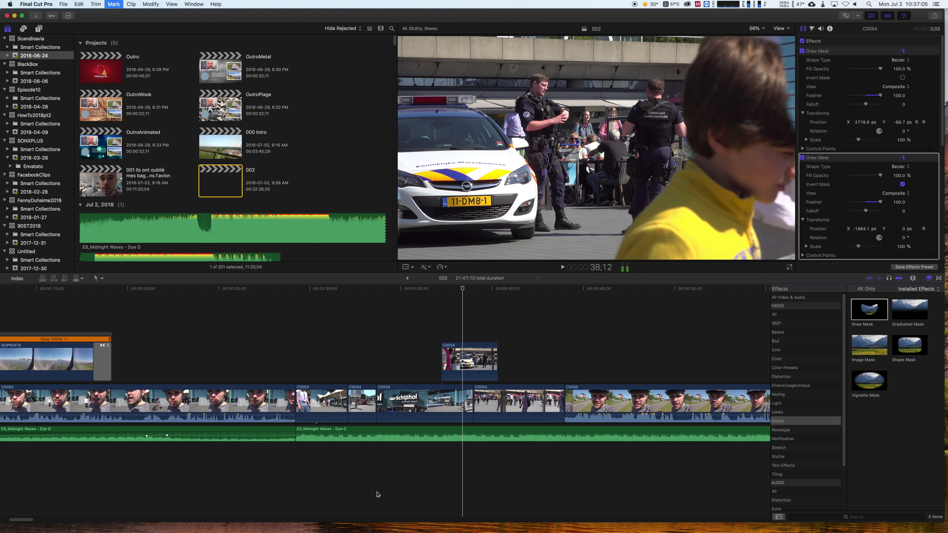
{"action": "key", "text": "Left"}
{"action": "key", "text": "Left"}
{"action": "key", "text": "Left"}
{"action": "key", "text": "Left"}
{"action": "key", "text": "Left"}
{"action": "key", "text": "Left"}
{"action": "key", "text": "Left"}
{"action": "key", "text": "Left"}
{"action": "key", "text": "Left"}
{"action": "key", "text": "Left"}
{"action": "key", "text": "Left"}
{"action": "key", "text": "Left"}
{"action": "key", "text": "Left"}
{"action": "key", "text": "Left"}
{"action": "key", "text": "Left"}
{"action": "key", "text": "Left"}
{"action": "key", "text": "Left"}
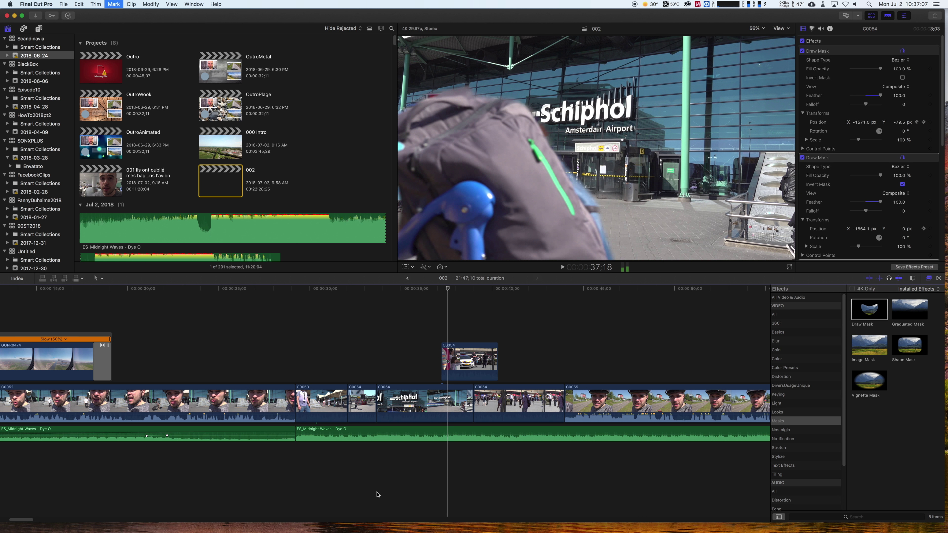
{"action": "key", "text": "Right"}
{"action": "key", "text": "Right"}
{"action": "key", "text": "Right"}
{"action": "key", "text": "Right"}
{"action": "key", "text": "Right"}
{"action": "key", "text": "Right"}
{"action": "key", "text": "Right"}
{"action": "key", "text": "Right"}
{"action": "key", "text": "Right"}
{"action": "key", "text": "Right"}
{"action": "key", "text": "Right"}
{"action": "key", "text": "Right"}
{"action": "key", "text": "Right"}
{"action": "key", "text": "Right"}
{"action": "key", "text": "Right"}
{"action": "key", "text": "Right"}
{"action": "key", "text": "Right"}
{"action": "key", "text": "Right"}
{"action": "key", "text": "Right"}
{"action": "key", "text": "Right"}
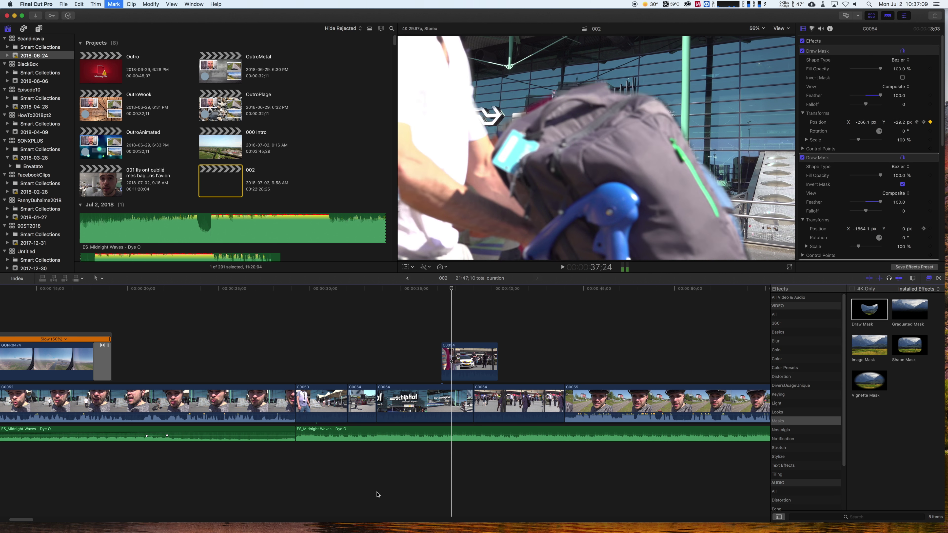
{"action": "key", "text": "Right"}
{"action": "key", "text": "Right"}
{"action": "key", "text": "Right"}
{"action": "key", "text": "Right"}
{"action": "key", "text": "Right"}
{"action": "key", "text": "Right"}
{"action": "key", "text": "Right"}
{"action": "key", "text": "Right"}
{"action": "key", "text": "Right"}
{"action": "key", "text": "Right"}
{"action": "key", "text": "Right"}
{"action": "key", "text": "Right"}
{"action": "key", "text": "Right"}
{"action": "key", "text": "Right"}
{"action": "key", "text": "Right"}
{"action": "key", "text": "Right"}
{"action": "key", "text": "Right"}
{"action": "key", "text": "Right"}
{"action": "key", "text": "Right"}
{"action": "key", "text": "Right"}
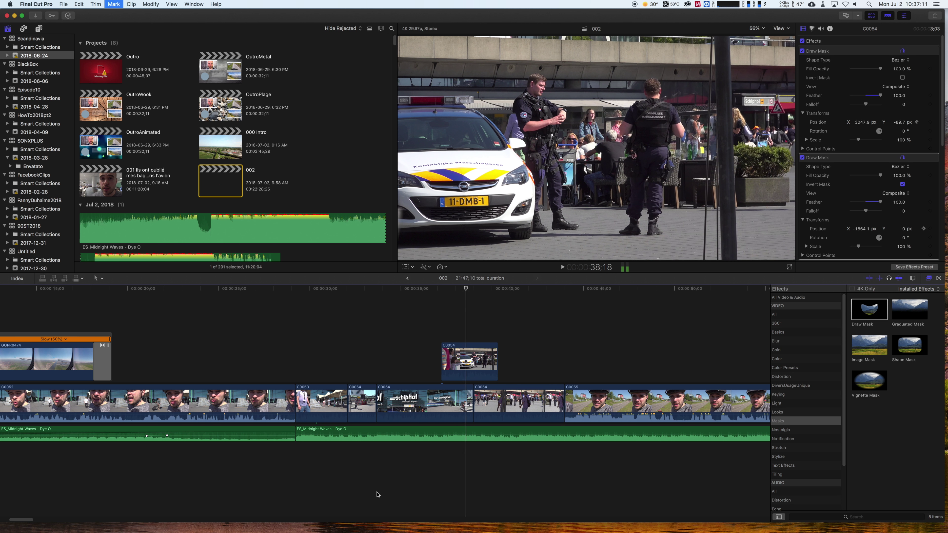
{"action": "key", "text": "Right"}
{"action": "key", "text": "Right"}
{"action": "key", "text": "Right"}
{"action": "key", "text": "Right"}
{"action": "key", "text": "Right"}
{"action": "key", "text": "Right"}
{"action": "key", "text": "Right"}
{"action": "key", "text": "Right"}
{"action": "key", "text": "Right"}
{"action": "key", "text": "Right"}
{"action": "key", "text": "Right"}
{"action": "key", "text": "Right"}
{"action": "key", "text": "Right"}
{"action": "key", "text": "Right"}
{"action": "key", "text": "Right"}
{"action": "key", "text": "Right"}
{"action": "key", "text": "Right"}
{"action": "key", "text": "Right"}
{"action": "key", "text": "Right"}
{"action": "key", "text": "Right"}
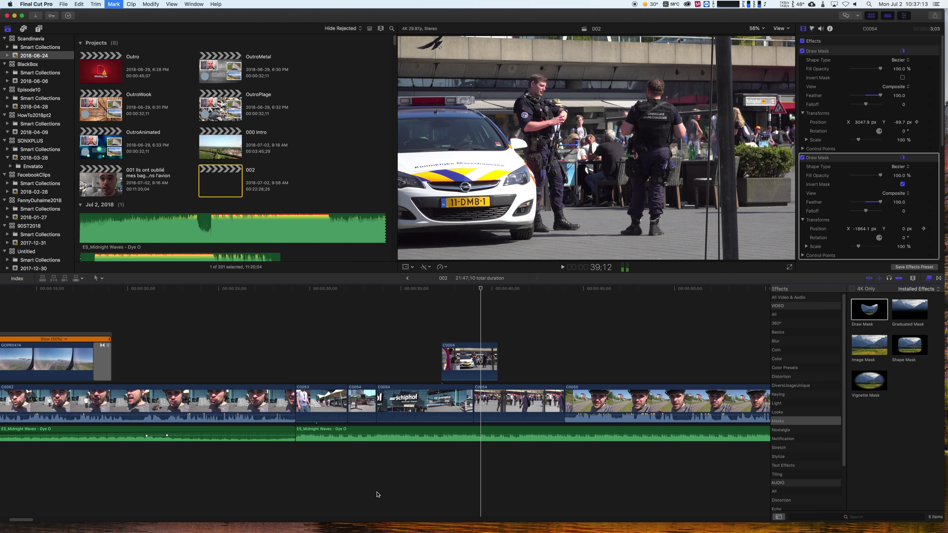
{"action": "key", "text": "Right"}
{"action": "key", "text": "Right"}
{"action": "key", "text": "Right"}
{"action": "key", "text": "Right"}
{"action": "key", "text": "Right"}
{"action": "key", "text": "Right"}
{"action": "key", "text": "Right"}
{"action": "key", "text": "Right"}
{"action": "key", "text": "Right"}
{"action": "key", "text": "Right"}
{"action": "key", "text": "Right"}
{"action": "key", "text": "Right"}
{"action": "key", "text": "Right"}
{"action": "key", "text": "Right"}
{"action": "key", "text": "Right"}
{"action": "key", "text": "Right"}
{"action": "key", "text": "Right"}
{"action": "key", "text": "Right"}
{"action": "key", "text": "Right"}
{"action": "key", "text": "Right"}
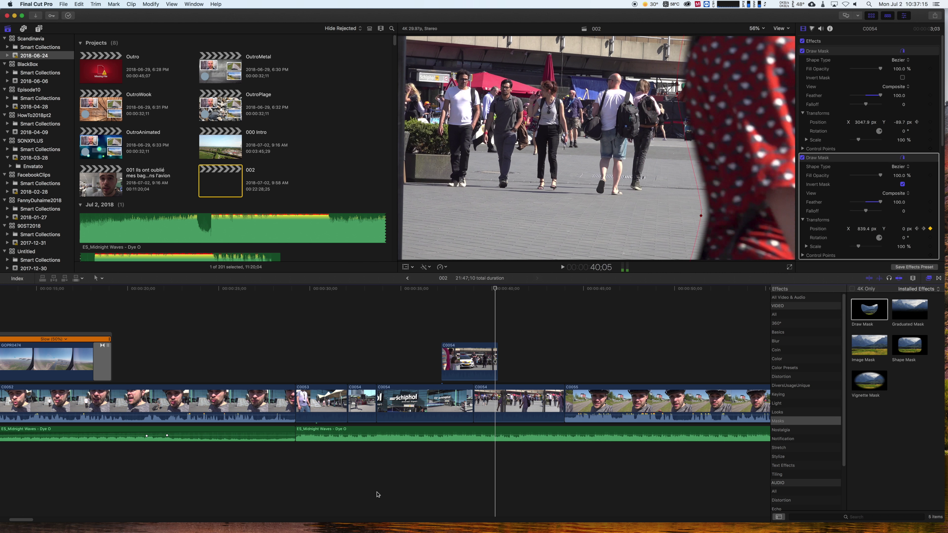
{"action": "key", "text": "Right"}
{"action": "key", "text": "Right"}
{"action": "key", "text": "Right"}
{"action": "key", "text": "Right"}
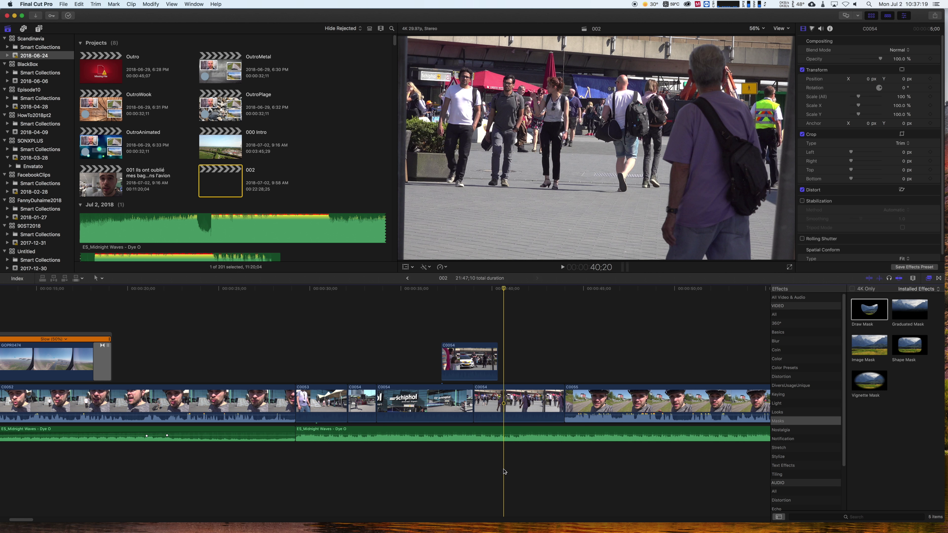
{"action": "key", "text": "space"}
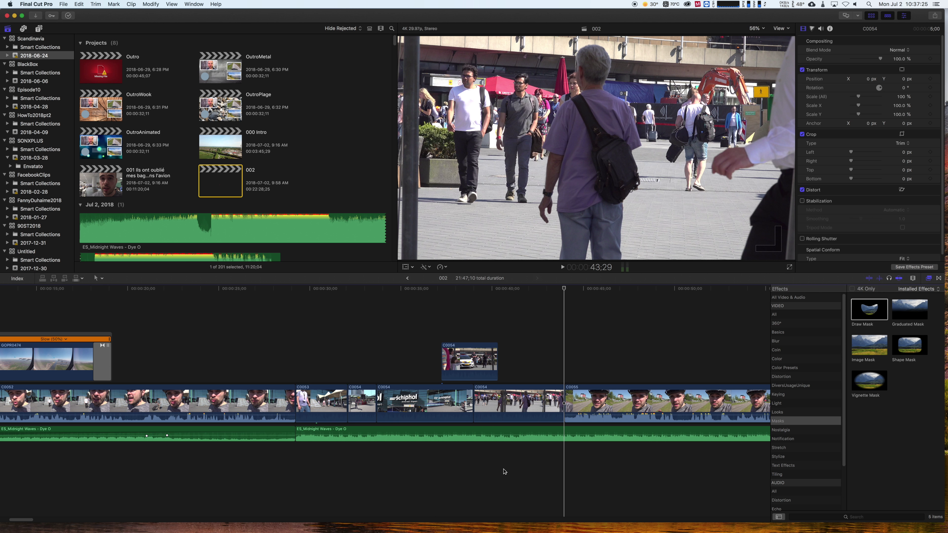
{"action": "key", "text": "Right"}
{"action": "key", "text": "Right"}
{"action": "key", "text": "Right"}
{"action": "key", "text": "Right"}
{"action": "key", "text": "Right"}
{"action": "key", "text": "Right"}
{"action": "key", "text": "Right"}
{"action": "key", "text": "Right"}
{"action": "key", "text": "Right"}
{"action": "key", "text": "Right"}
{"action": "key", "text": "Right"}
{"action": "key", "text": "Right"}
{"action": "key", "text": "Right"}
{"action": "key", "text": "Right"}
{"action": "key", "text": "Right"}
{"action": "key", "text": "Right"}
{"action": "key", "text": "Right"}
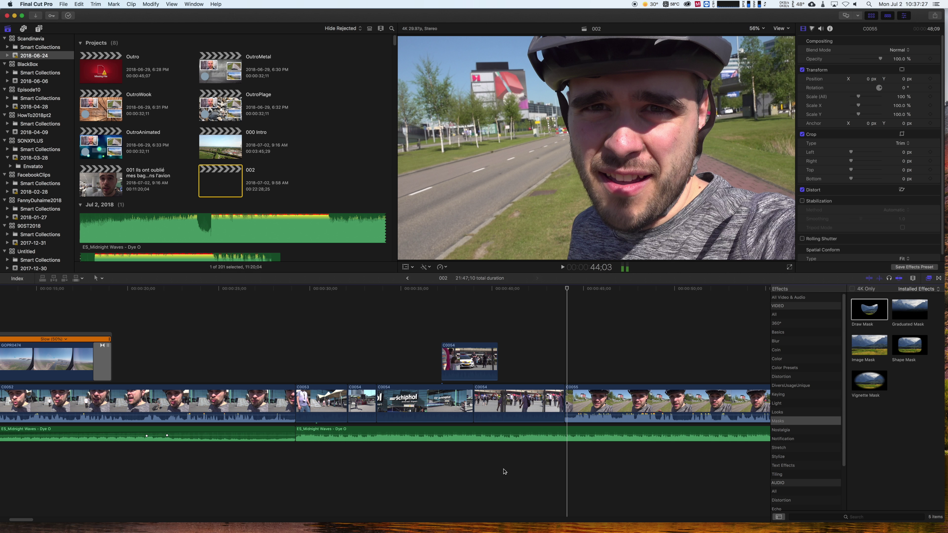
{"action": "key", "text": "Right"}
{"action": "key", "text": "Right"}
{"action": "key", "text": "Right"}
{"action": "key", "text": "Right"}
{"action": "key", "text": "Right"}
{"action": "key", "text": "Right"}
{"action": "key", "text": "Right"}
{"action": "key", "text": "Right"}
{"action": "key", "text": "Right"}
{"action": "key", "text": "Right"}
{"action": "key", "text": "Right"}
{"action": "key", "text": "Right"}
{"action": "key", "text": "Right"}
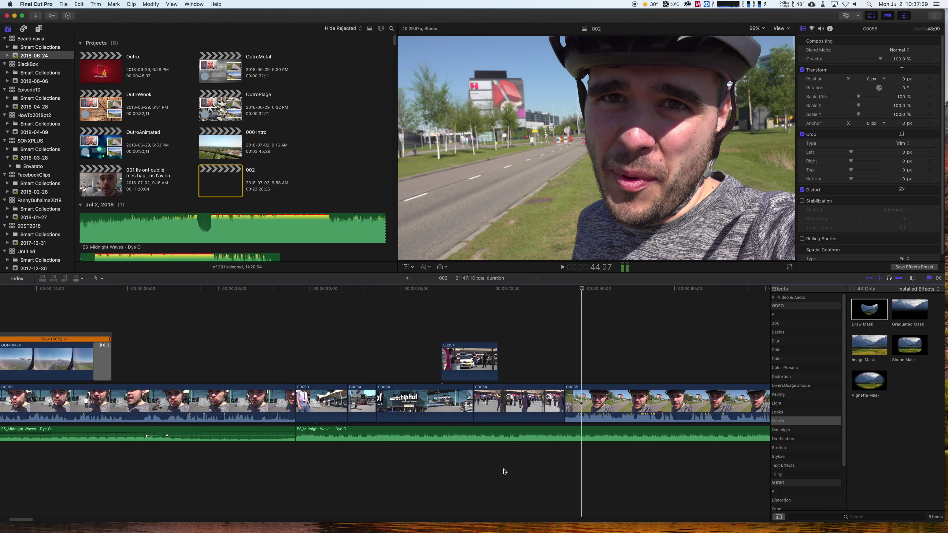
Return to 42;22 in C0054 and preview Draw Mask from the Effects browser's Masks category
{"action": "left_click", "coordinate": [542, 378]}
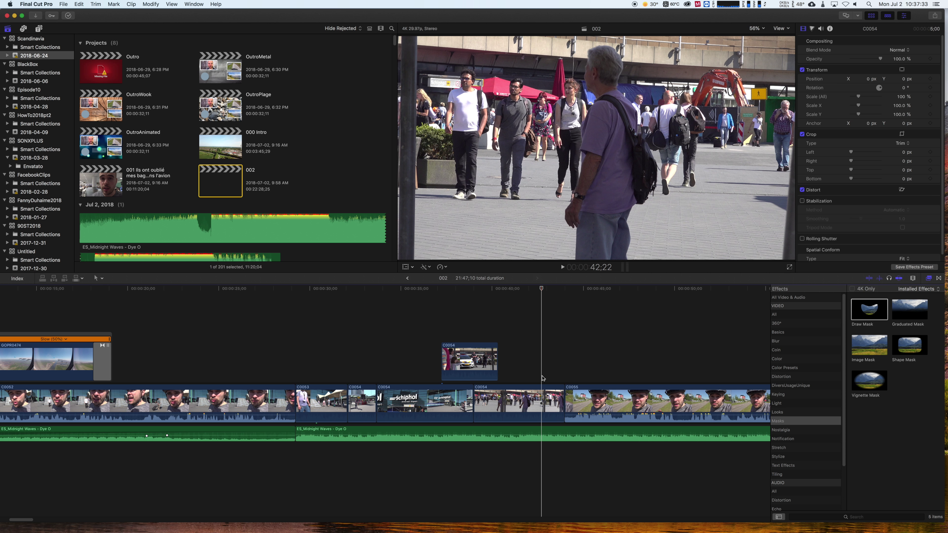
{"action": "left_click", "coordinate": [928, 279]}
{"action": "left_click", "coordinate": [928, 279]}
{"action": "left_click", "coordinate": [786, 422]}
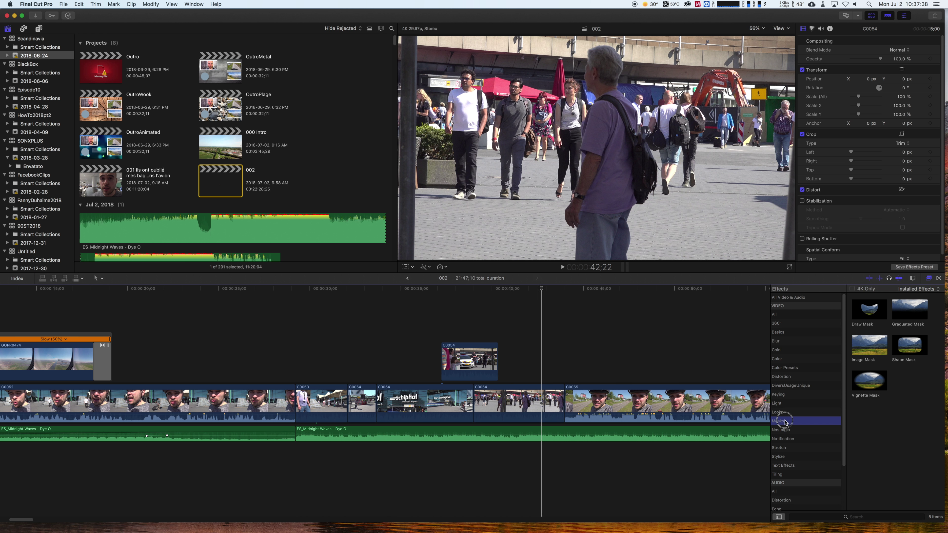
{"action": "left_click", "coordinate": [870, 312]}
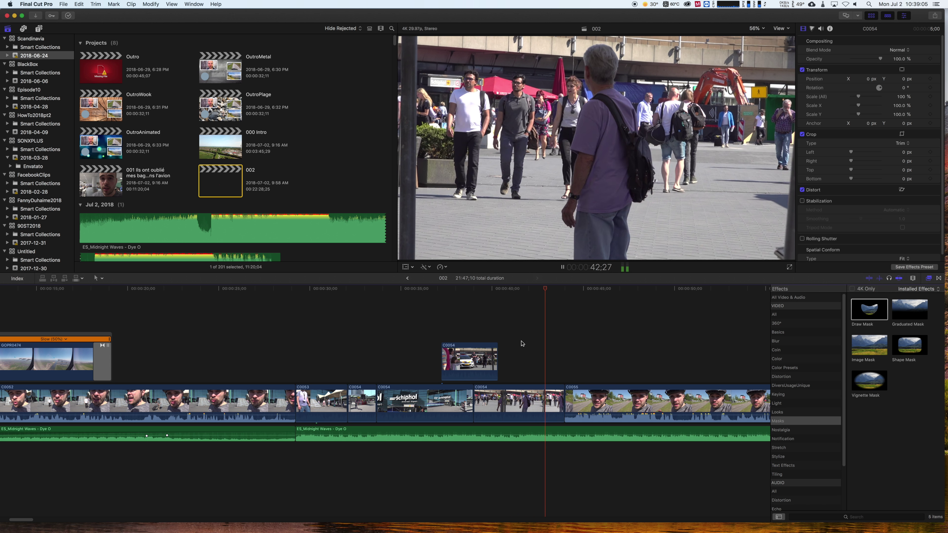
{"action": "key", "text": "space"}
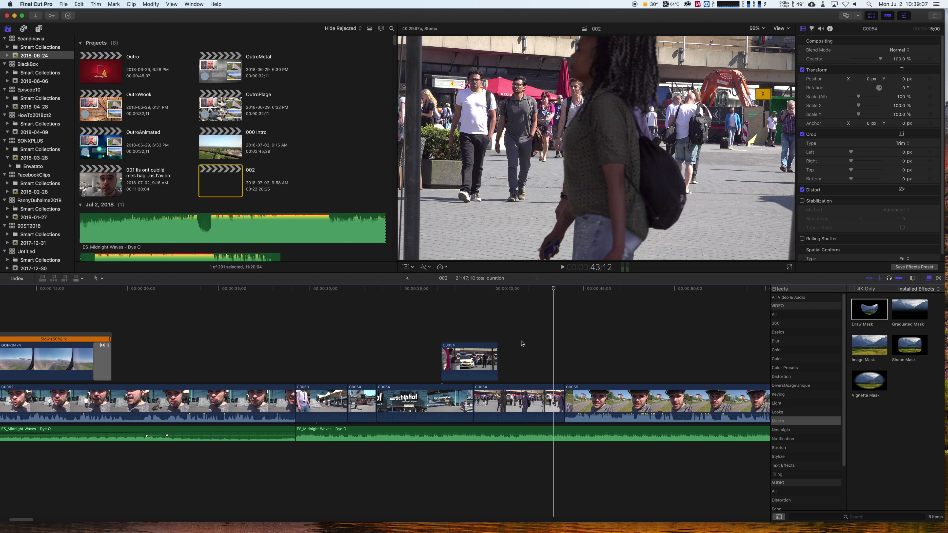
Apply Draw Mask to clip C0054 and set the viewer zoom to 25%
{"action": "left_click", "coordinate": [553, 397]}
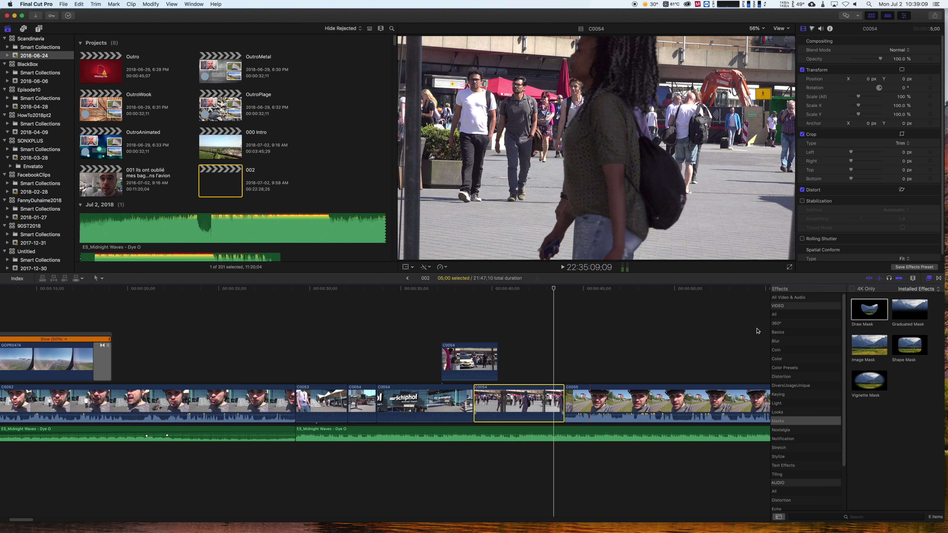
{"action": "mouse_move", "coordinate": [872, 313]}
{"action": "left_mouse_down"}
{"action": "mouse_move", "coordinate": [619, 372]}
{"action": "mouse_move", "coordinate": [556, 398]}
{"action": "left_mouse_up"}
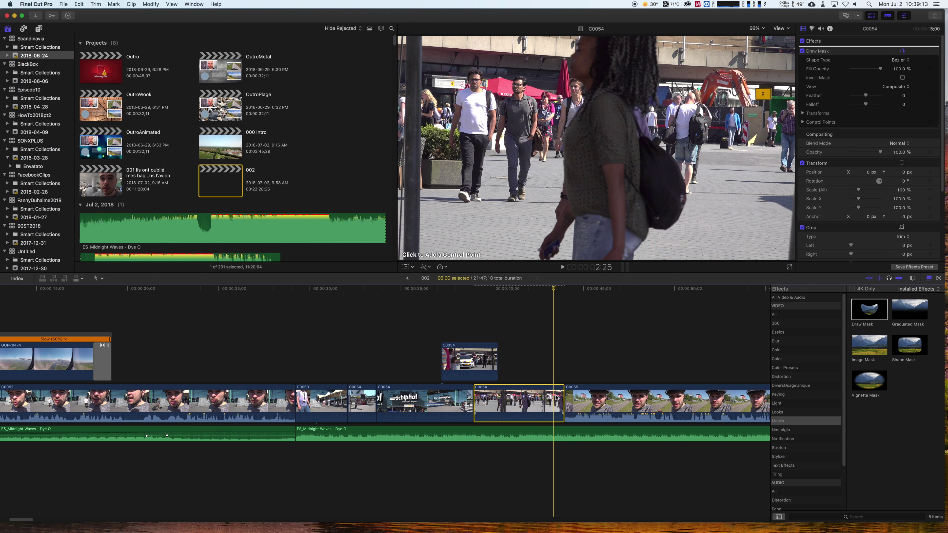
{"action": "left_click", "coordinate": [756, 28]}
{"action": "left_click", "coordinate": [760, 52]}
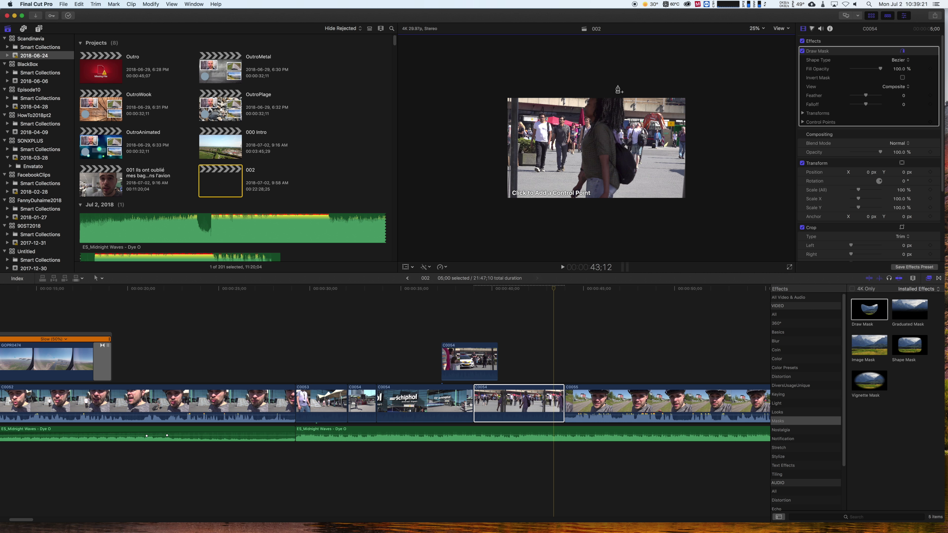
Draw mask points down the woman's back and around her bag, add left-edge corners, and close the shape
{"action": "left_click", "coordinate": [622, 77]}
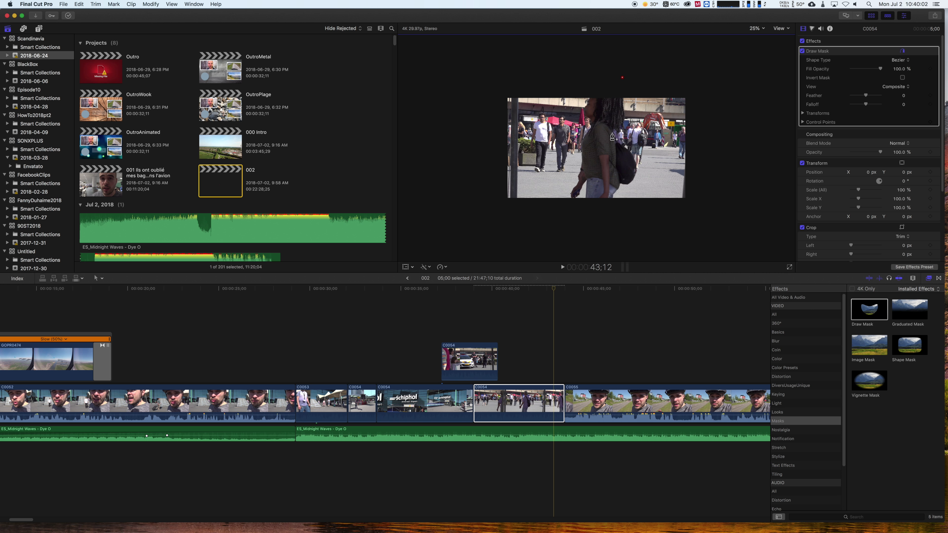
{"action": "left_click", "coordinate": [612, 133]}
{"action": "left_click_drag", "start_coordinate": [635, 170], "coordinate": [620, 185]}
{"action": "left_click", "coordinate": [623, 186]}
{"action": "left_click", "coordinate": [609, 206]}
{"action": "left_click", "coordinate": [399, 236]}
{"action": "left_click", "coordinate": [400, 53]}
{"action": "left_click", "coordinate": [622, 78]}
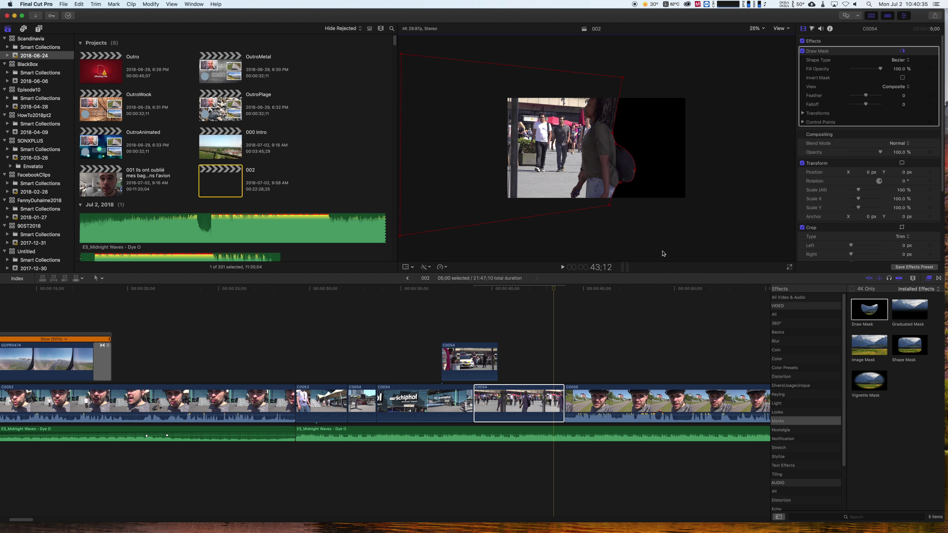
At 42;19, set the mask's Position X to 1883 px and drag control point 8 left
{"action": "left_click", "coordinate": [555, 290]}
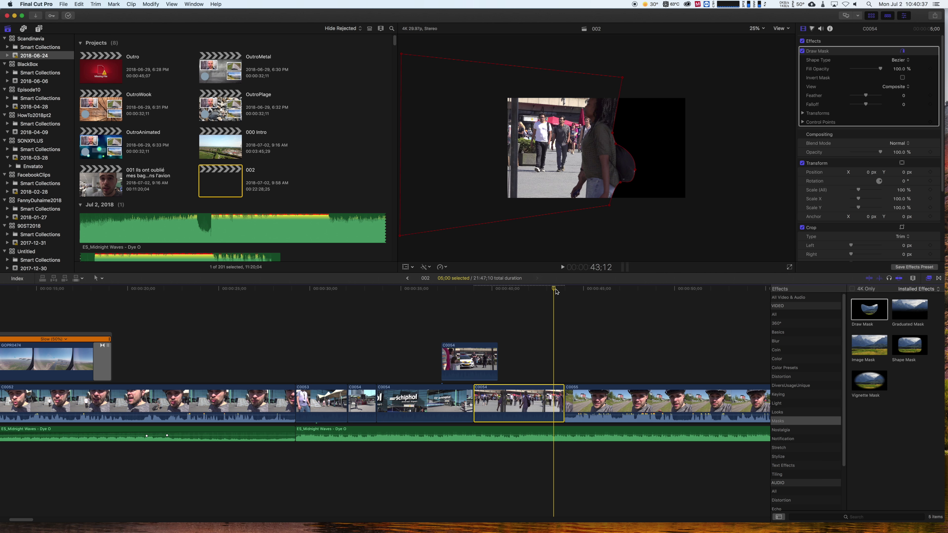
{"action": "key", "text": "Left"}
{"action": "key", "text": "Left"}
{"action": "key", "text": "Left"}
{"action": "key", "text": "Left"}
{"action": "key", "text": "Left"}
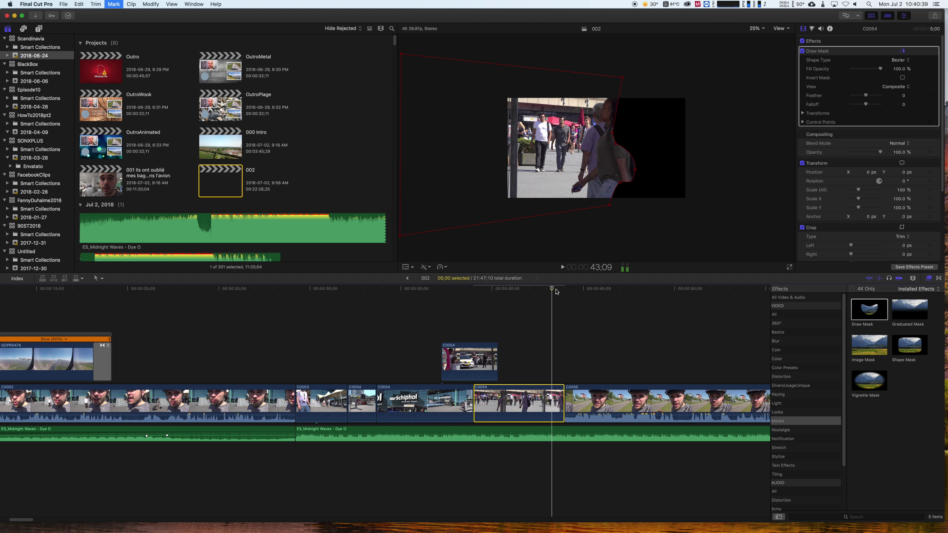
{"action": "key", "text": "Left"}
{"action": "key", "text": "Left"}
{"action": "key", "text": "Left"}
{"action": "key", "text": "Left"}
{"action": "key", "text": "Left"}
{"action": "key", "text": "Left"}
{"action": "key", "text": "Left"}
{"action": "key", "text": "Left"}
{"action": "key", "text": "Left"}
{"action": "key", "text": "Left"}
{"action": "key", "text": "Left"}
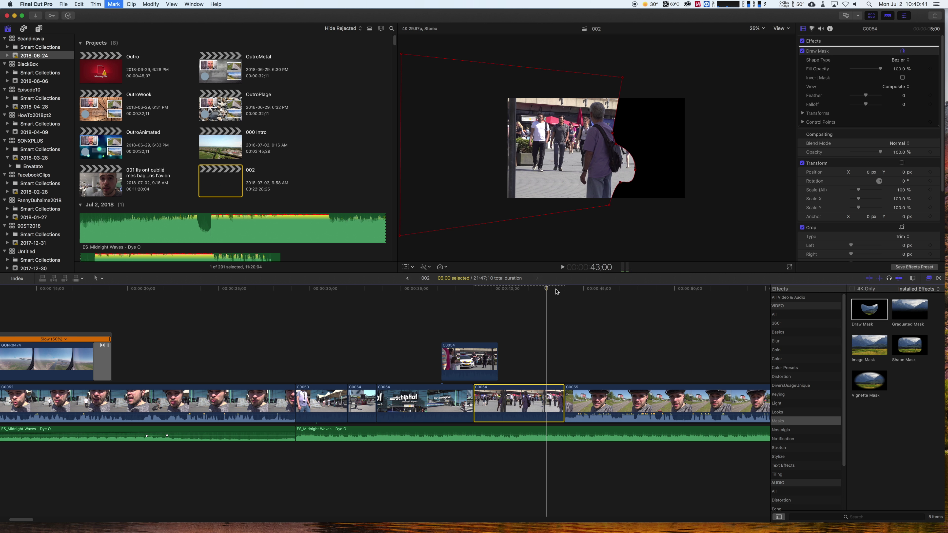
{"action": "key", "text": "Left"}
{"action": "key", "text": "Left"}
{"action": "key", "text": "Left"}
{"action": "key", "text": "Left"}
{"action": "key", "text": "Left"}
{"action": "key", "text": "Left"}
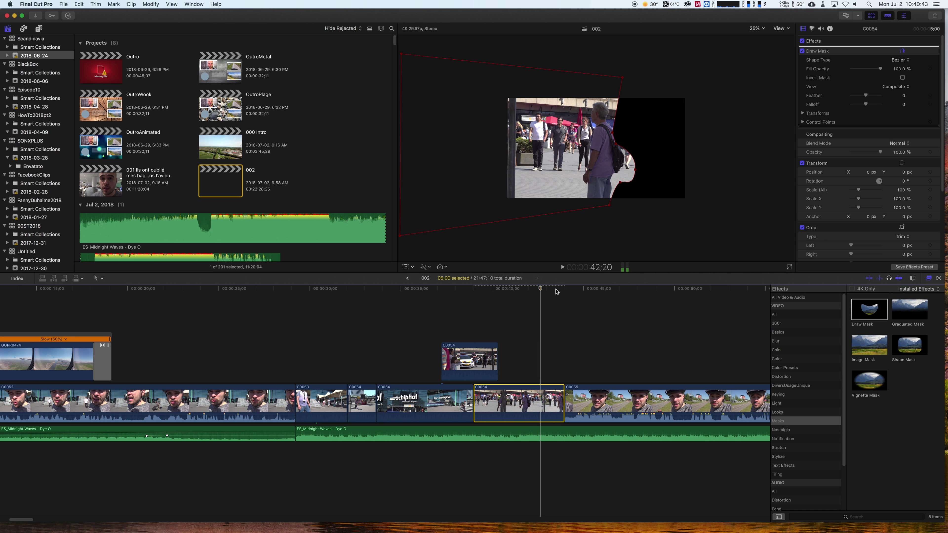
{"action": "left_click", "coordinate": [803, 113]}
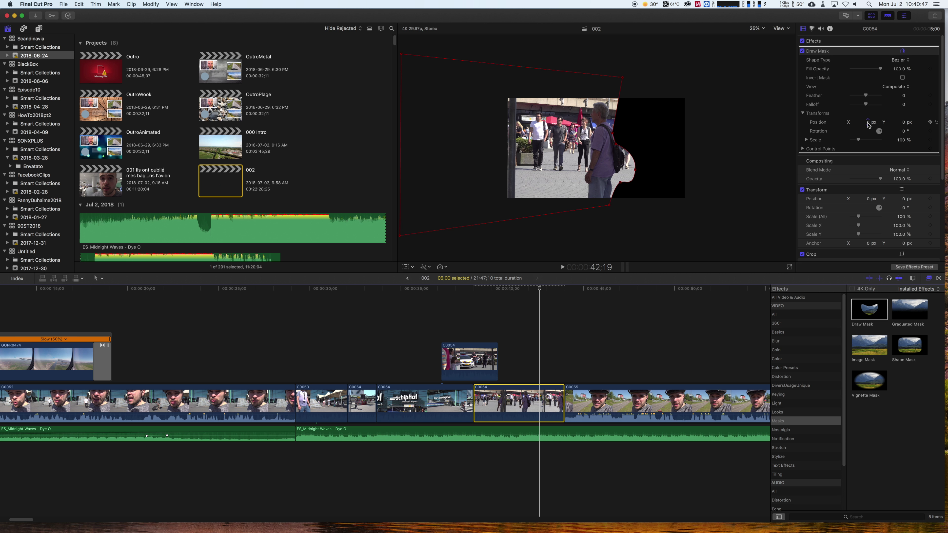
{"action": "left_click_drag", "start_coordinate": [869, 125], "coordinate": [903, 125]}
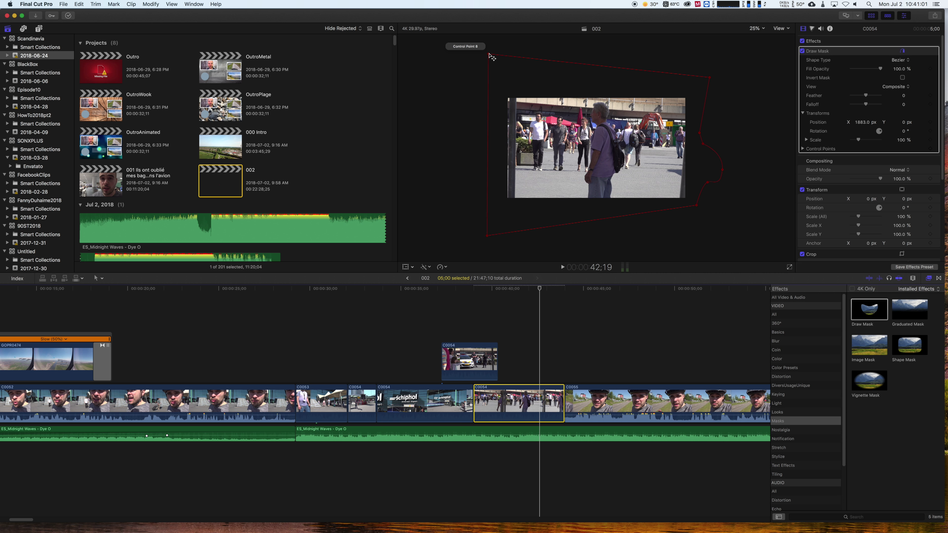
{"action": "mouse_move", "coordinate": [489, 56]}
{"action": "left_mouse_down"}
{"action": "mouse_move", "coordinate": [447, 54]}
{"action": "mouse_move", "coordinate": [476, 56]}
{"action": "left_mouse_up"}
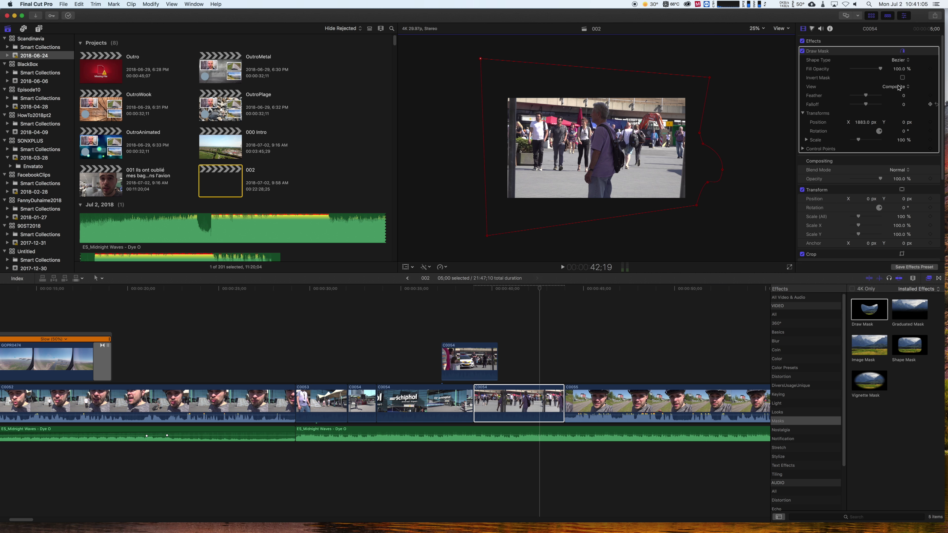
Move to 43;03 and keyframe the mask's Position X slightly left to follow the woman
{"action": "left_click", "coordinate": [557, 402]}
{"action": "key", "text": "Right"}
{"action": "key", "text": "Right"}
{"action": "key", "text": "Right"}
{"action": "key", "text": "Right"}
{"action": "key", "text": "Right"}
{"action": "key", "text": "Right"}
{"action": "key", "text": "Right"}
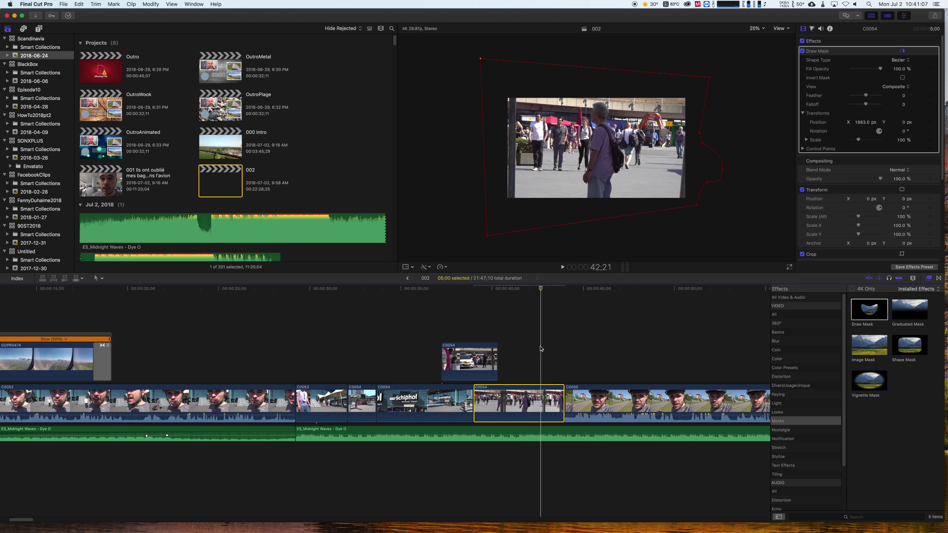
{"action": "key", "text": "Right"}
{"action": "key", "text": "Right"}
{"action": "key", "text": "Right"}
{"action": "key", "text": "Right"}
{"action": "key", "text": "Right"}
{"action": "key", "text": "Right"}
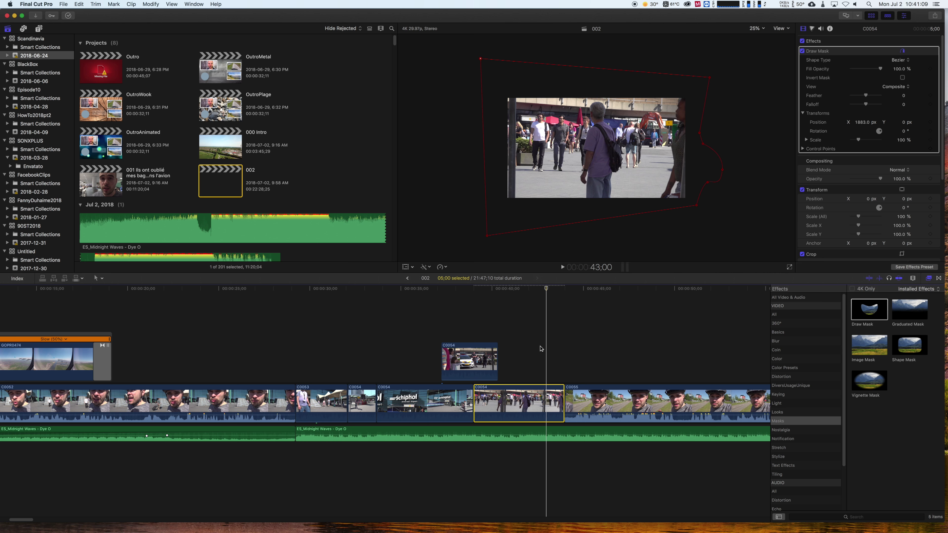
{"action": "key", "text": "Left"}
{"action": "key", "text": "Left"}
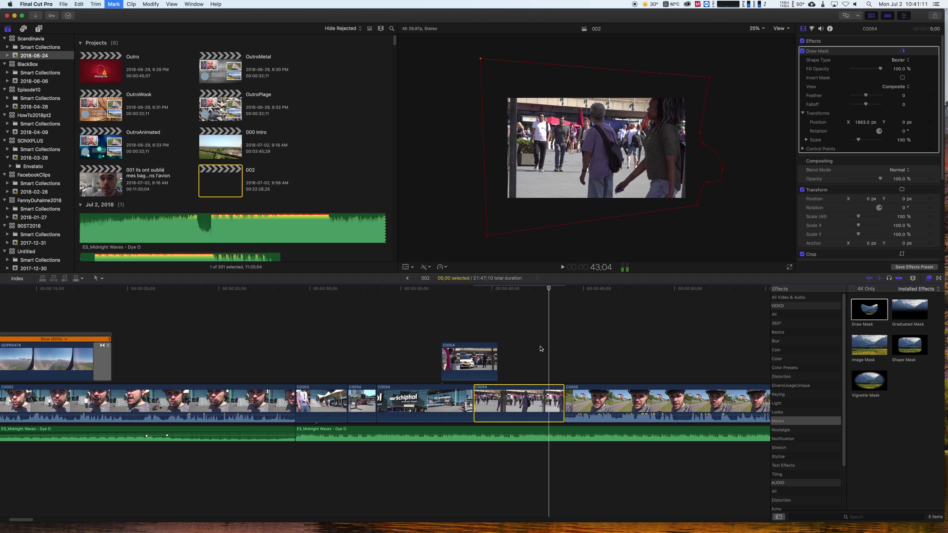
{"action": "key", "text": "Right"}
{"action": "key", "text": "Right"}
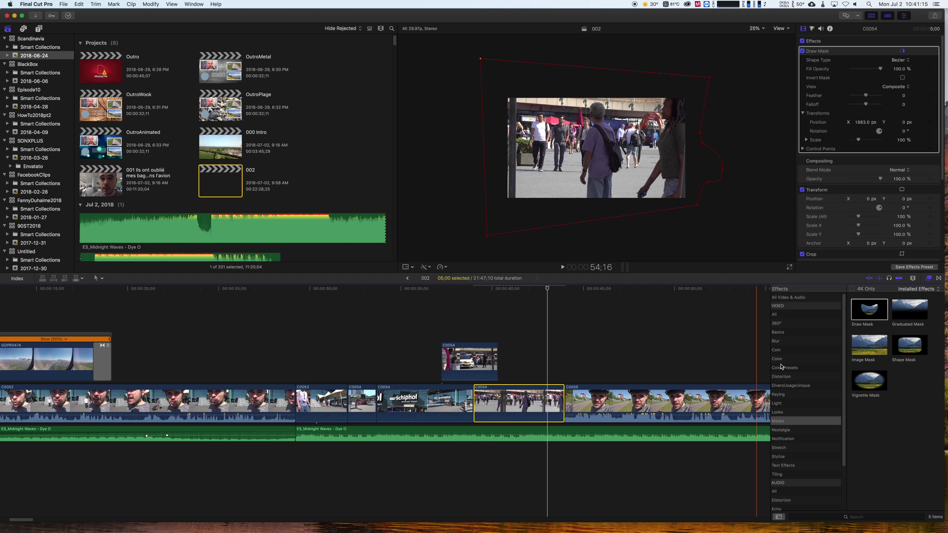
{"action": "mouse_move", "coordinate": [905, 152]}
{"action": "key", "text": "Right"}
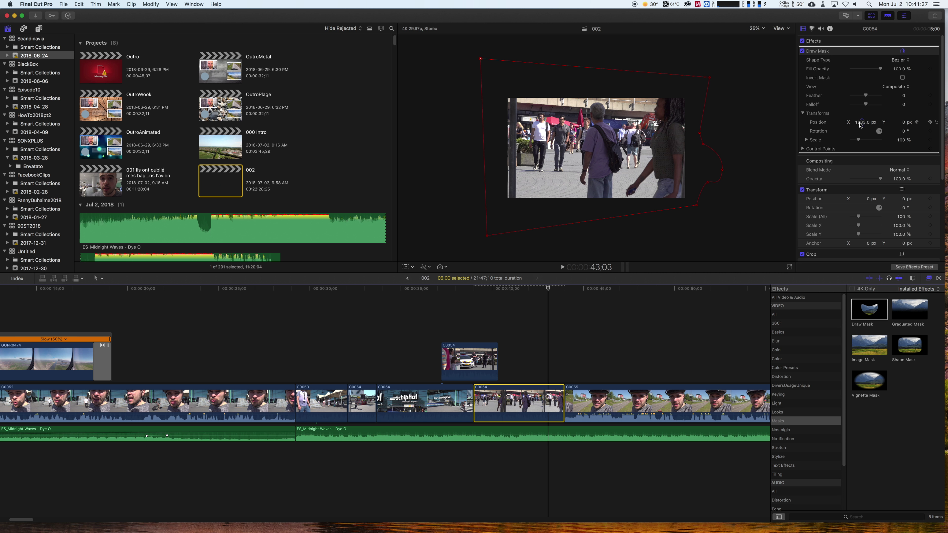
{"action": "left_click_drag", "start_coordinate": [859, 125], "coordinate": [854, 125]}
Over the next two frames, keyframe Position X further left with the walker
{"action": "key", "text": "Right"}
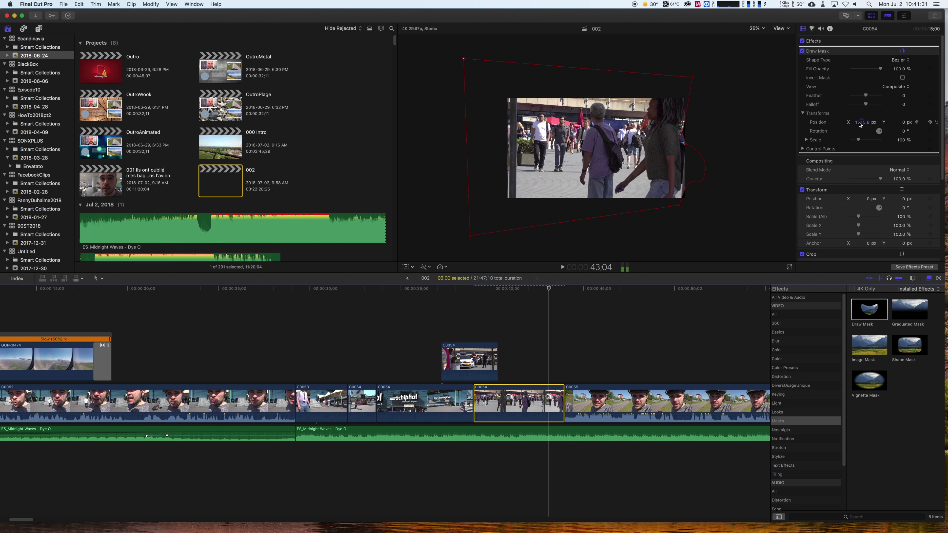
{"action": "left_click_drag", "start_coordinate": [860, 124], "coordinate": [859, 123]}
{"action": "key", "text": "Right"}
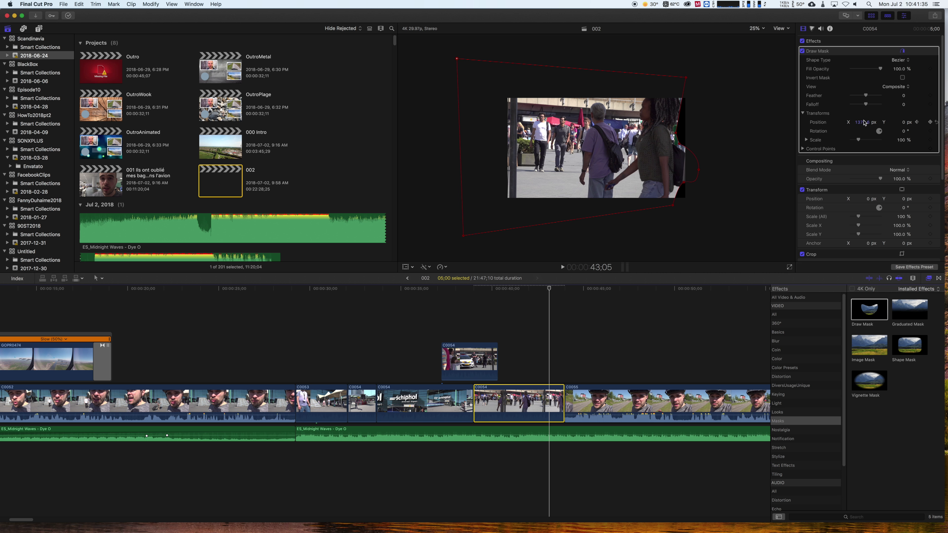
{"action": "left_click", "coordinate": [864, 123]}
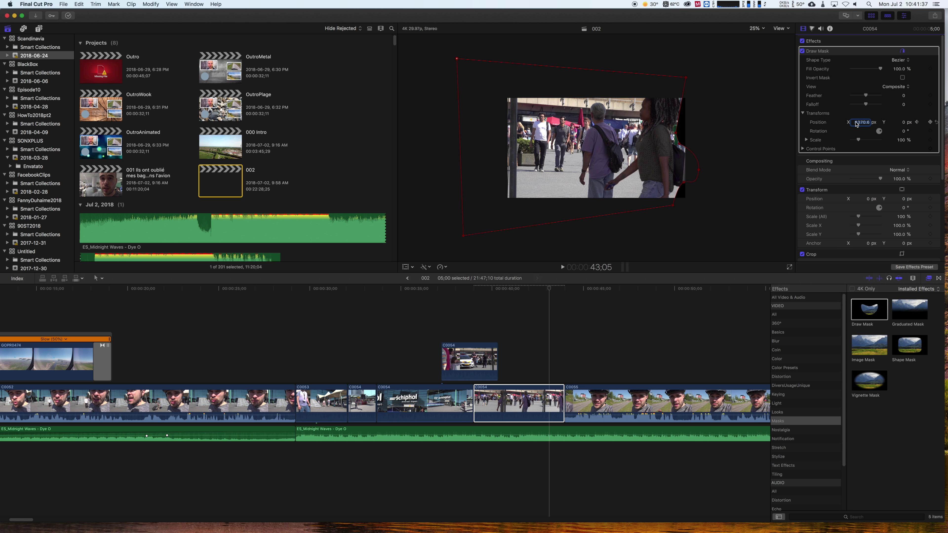
{"action": "left_click_drag", "start_coordinate": [864, 123], "coordinate": [856, 123]}
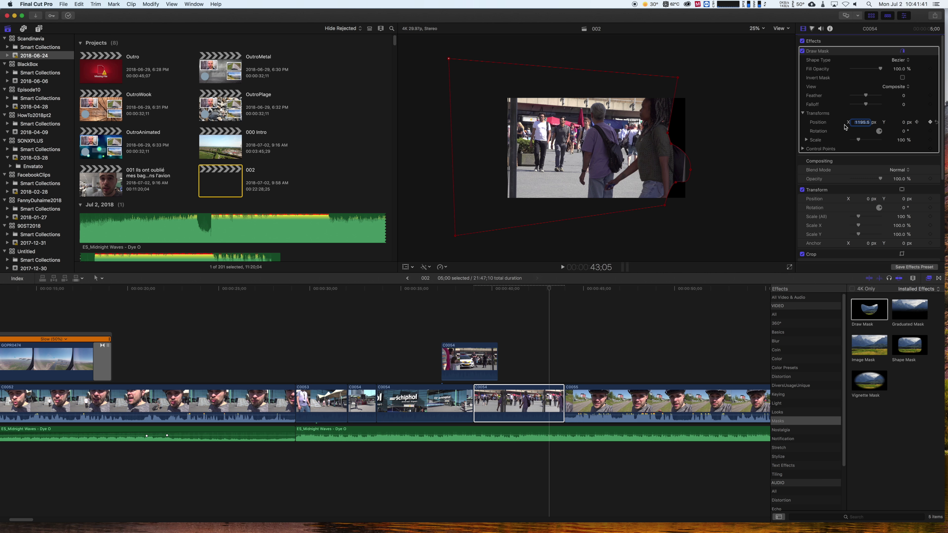
Refine the mask over the next frame, ending at Position X 829.4 px with Feather 92
{"action": "left_click", "coordinate": [549, 364]}
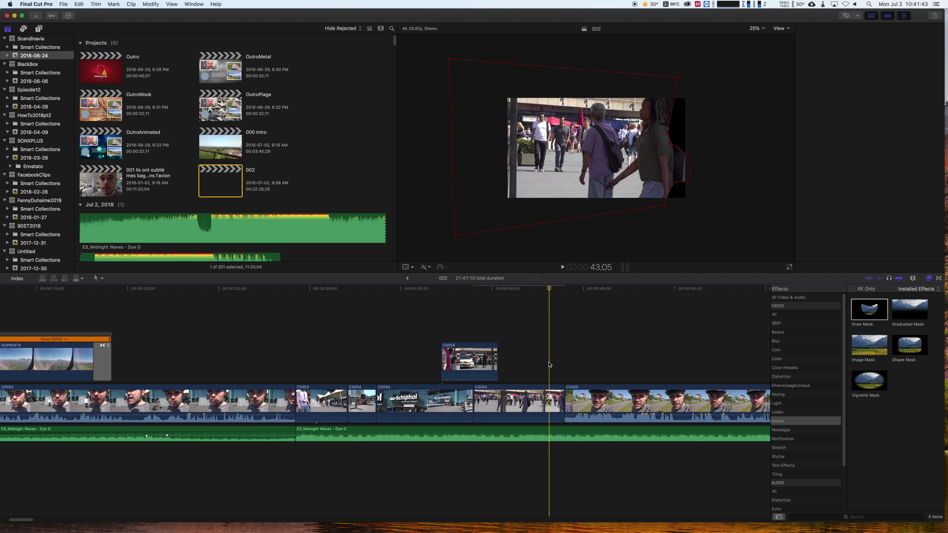
{"action": "left_click_drag", "start_coordinate": [862, 123], "coordinate": [855, 124]}
{"action": "key", "text": "Right"}
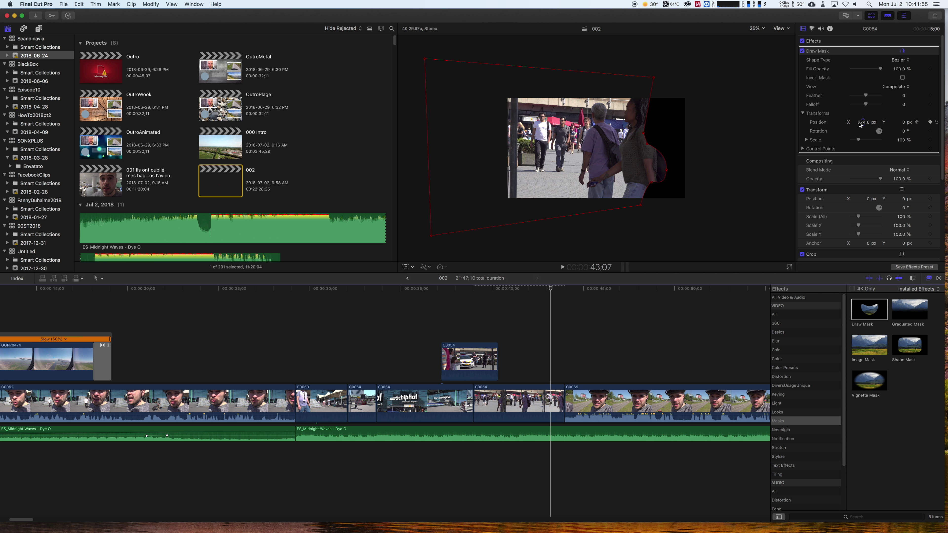
{"action": "left_click_drag", "start_coordinate": [648, 150], "coordinate": [656, 149]}
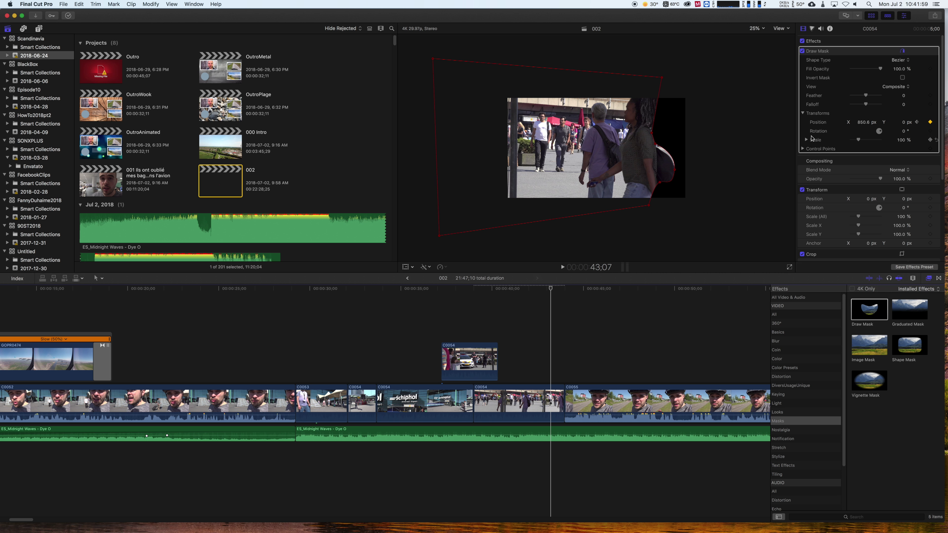
{"action": "mouse_move", "coordinate": [863, 125]}
{"action": "left_mouse_down"}
{"action": "mouse_move", "coordinate": [850, 125]}
{"action": "mouse_move", "coordinate": [871, 96]}
{"action": "mouse_move", "coordinate": [885, 98]}
{"action": "mouse_move", "coordinate": [870, 102]}
{"action": "mouse_move", "coordinate": [878, 104]}
{"action": "left_mouse_up"}
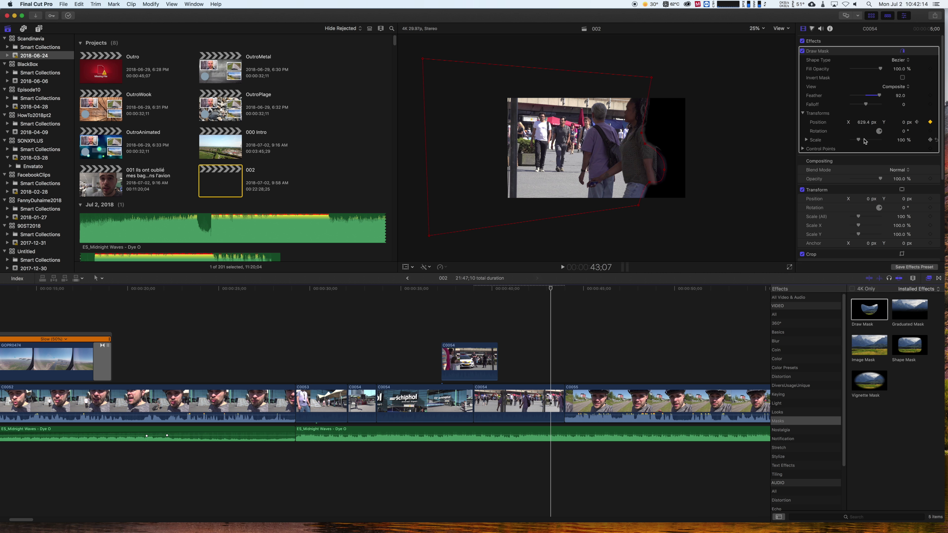
Keyframe the mask's Position X leftward frame by frame as the walker crosses the picture
{"action": "key", "text": "Right"}
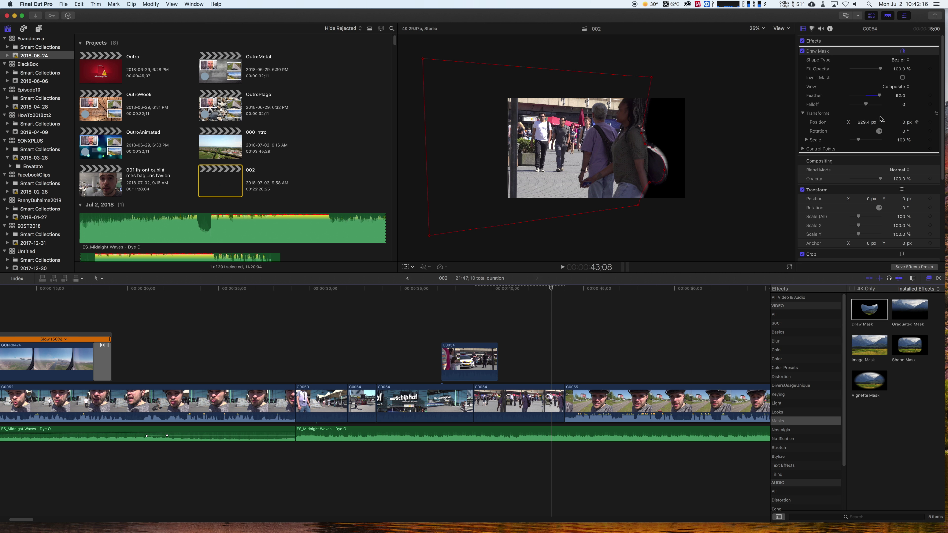
{"action": "left_click_drag", "start_coordinate": [862, 124], "coordinate": [864, 125]}
{"action": "key", "text": "Right"}
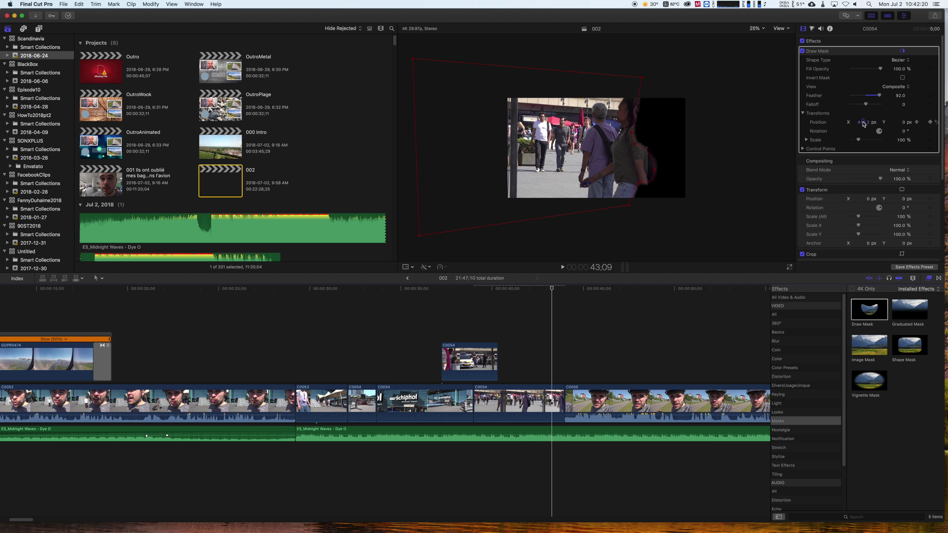
{"action": "left_click_drag", "start_coordinate": [862, 122], "coordinate": [867, 123]}
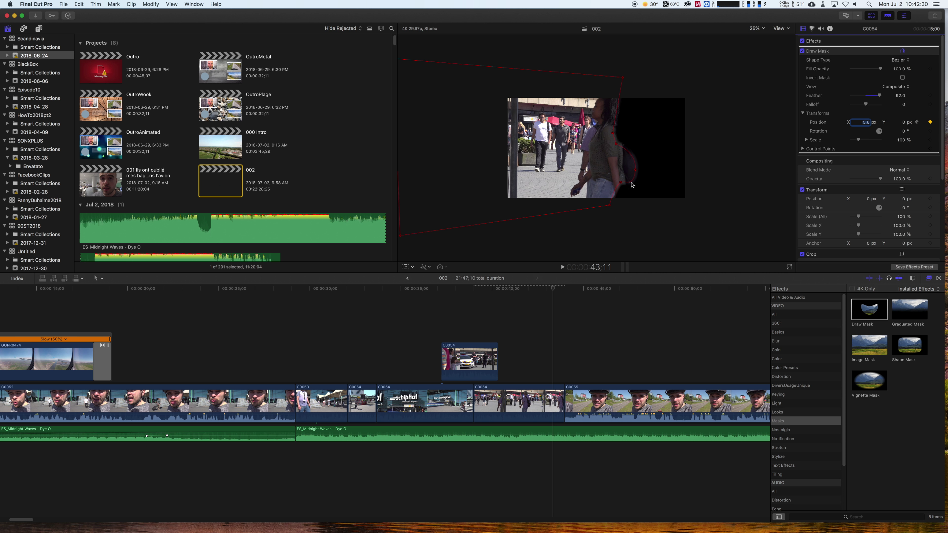
{"action": "key", "text": "Right"}
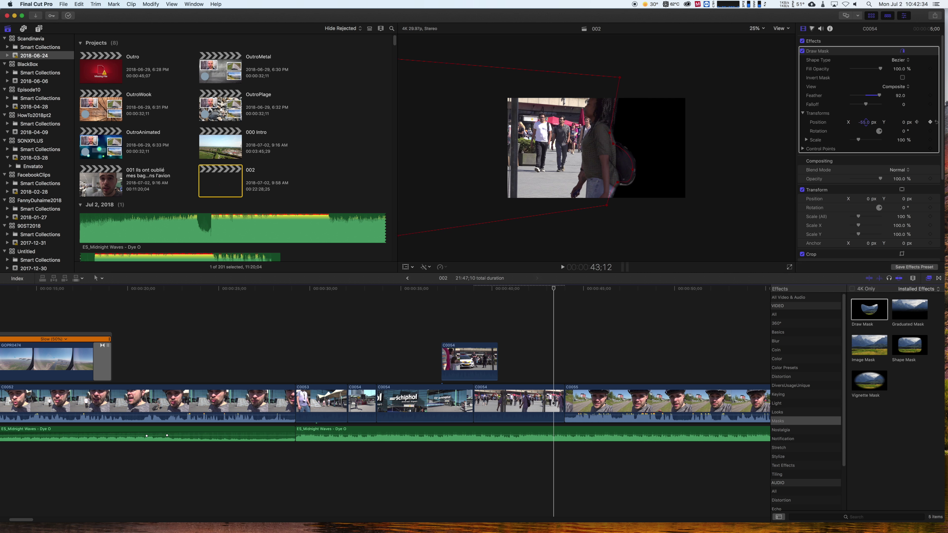
{"action": "key", "text": "Right"}
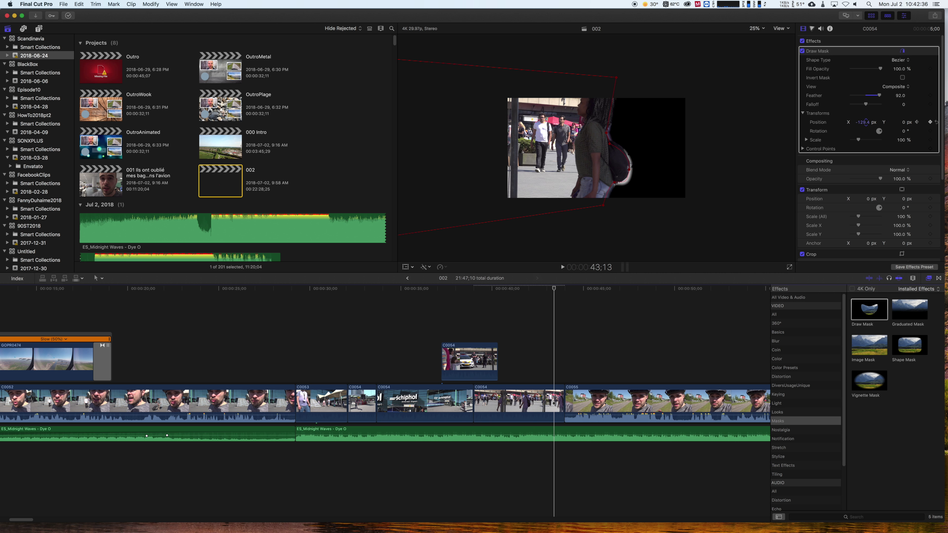
{"action": "left_click_drag", "start_coordinate": [864, 122], "coordinate": [860, 124]}
{"action": "key", "text": "Right"}
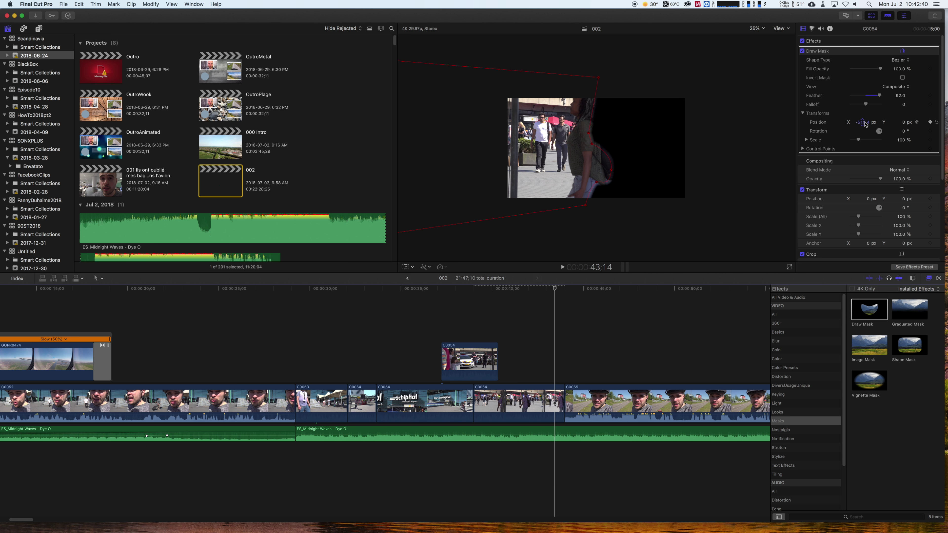
{"action": "key", "text": "Right"}
{"action": "left_click_drag", "start_coordinate": [861, 123], "coordinate": [857, 122]}
Keep keyframing until the mask reaches X -2741.5 px, then check the motion as the walker exits
{"action": "key", "text": "Right"}
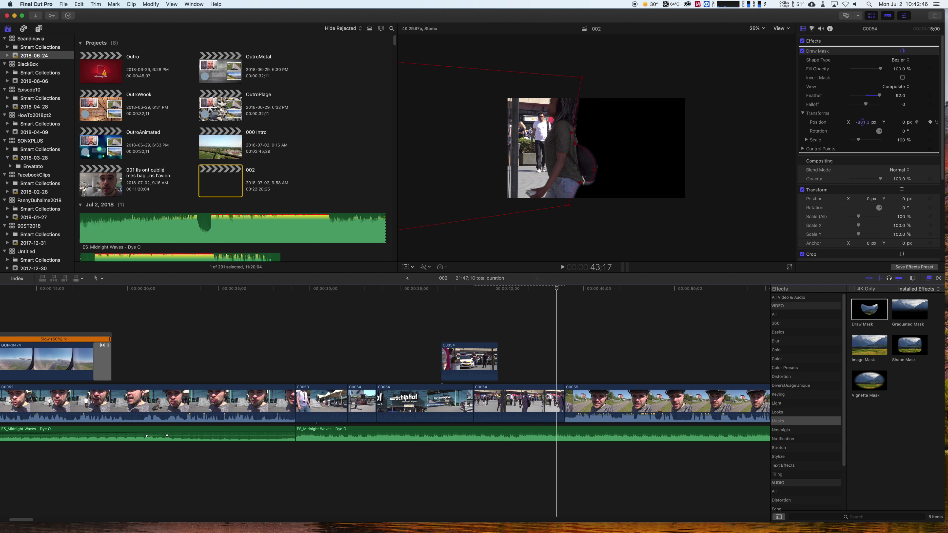
{"action": "key", "text": "Right"}
{"action": "left_click_drag", "start_coordinate": [862, 122], "coordinate": [858, 123]}
{"action": "key", "text": "Right"}
{"action": "key", "text": "Right"}
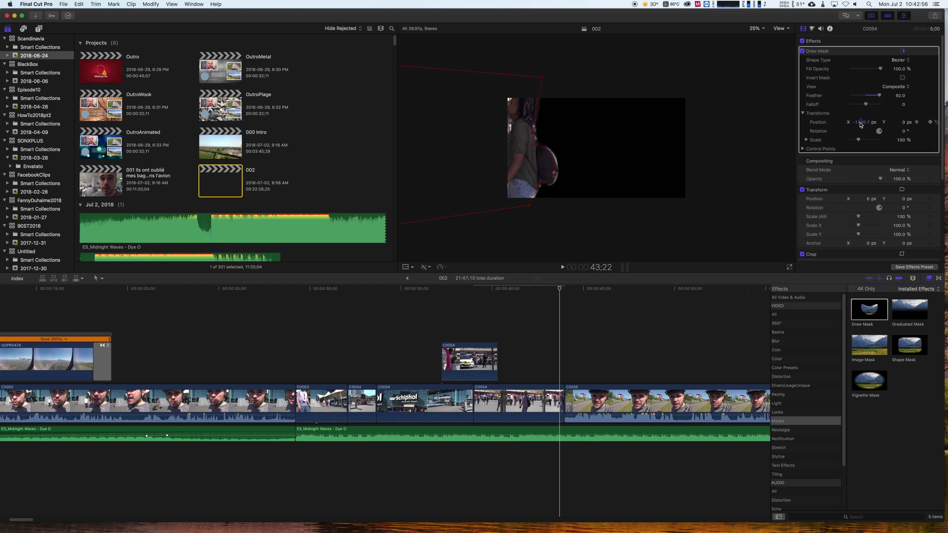
{"action": "key", "text": "Right"}
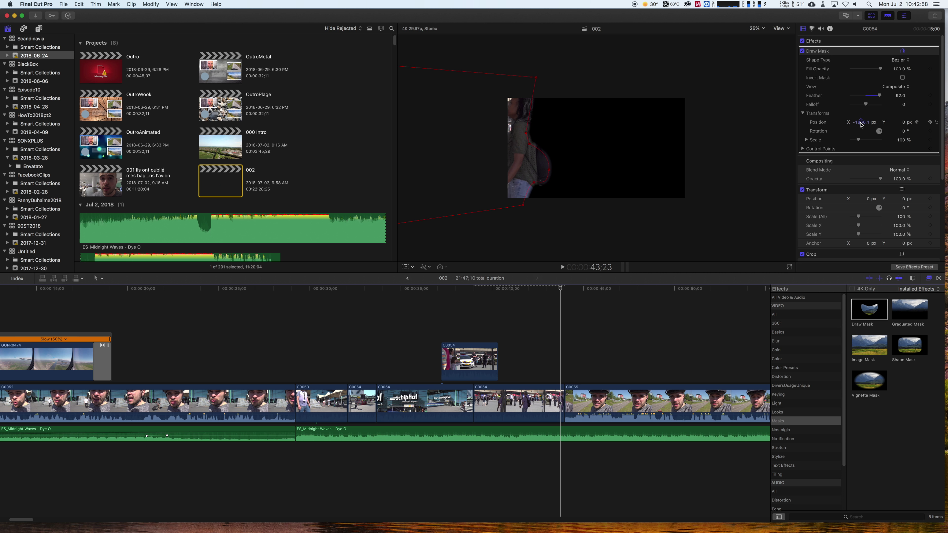
{"action": "left_click_drag", "start_coordinate": [860, 123], "coordinate": [862, 125]}
{"action": "key", "text": "Right"}
{"action": "key", "text": "Right"}
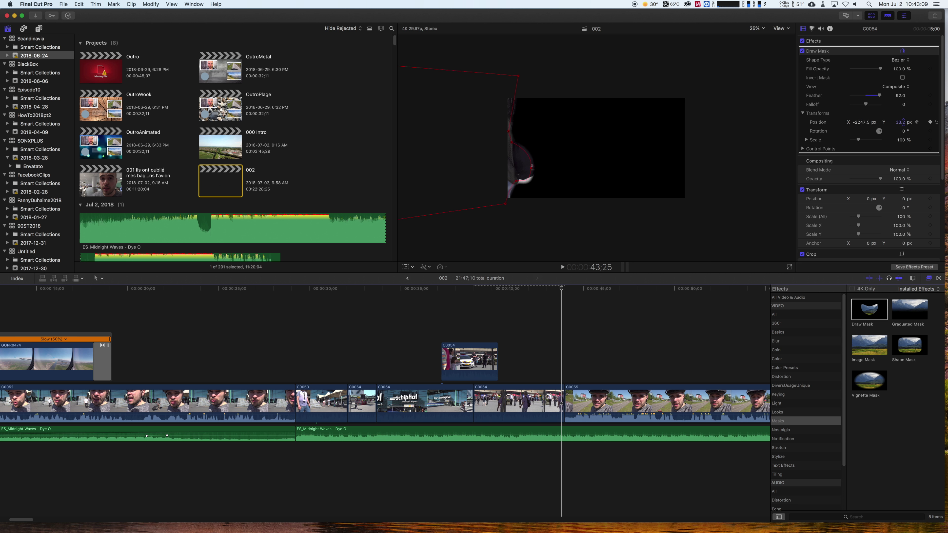
{"action": "key", "text": "Left"}
{"action": "key", "text": "Left"}
{"action": "key", "text": "Left"}
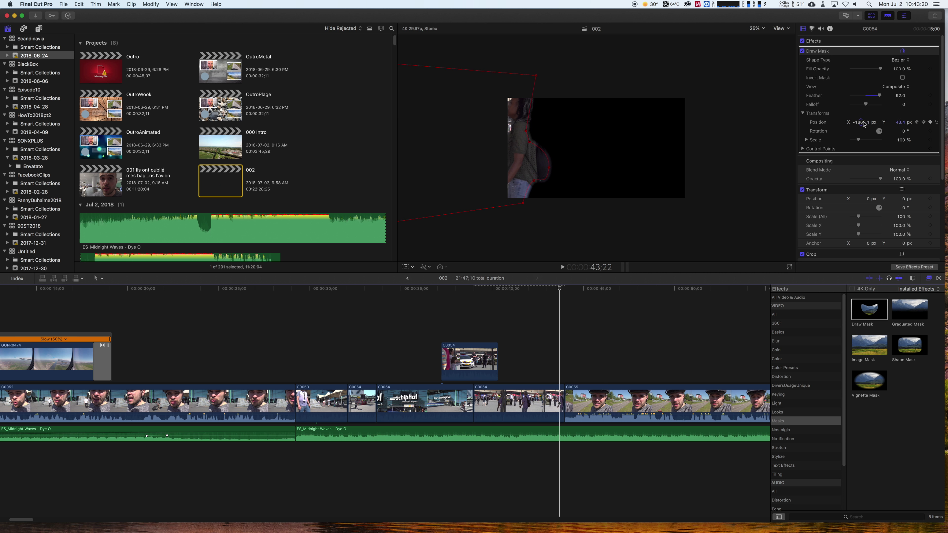
{"action": "key", "text": "Right"}
{"action": "key", "text": "Right"}
{"action": "key", "text": "Right"}
{"action": "key", "text": "Right"}
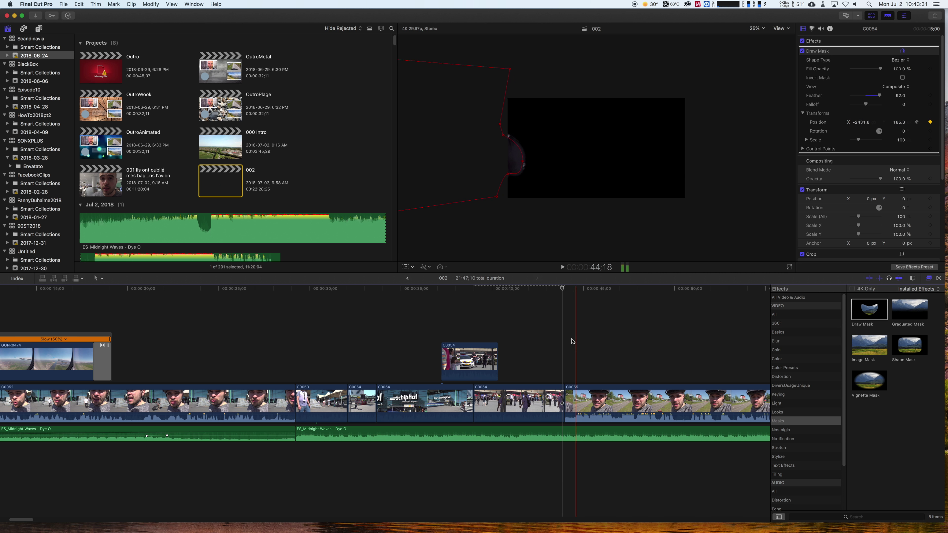
{"action": "key", "text": "Right"}
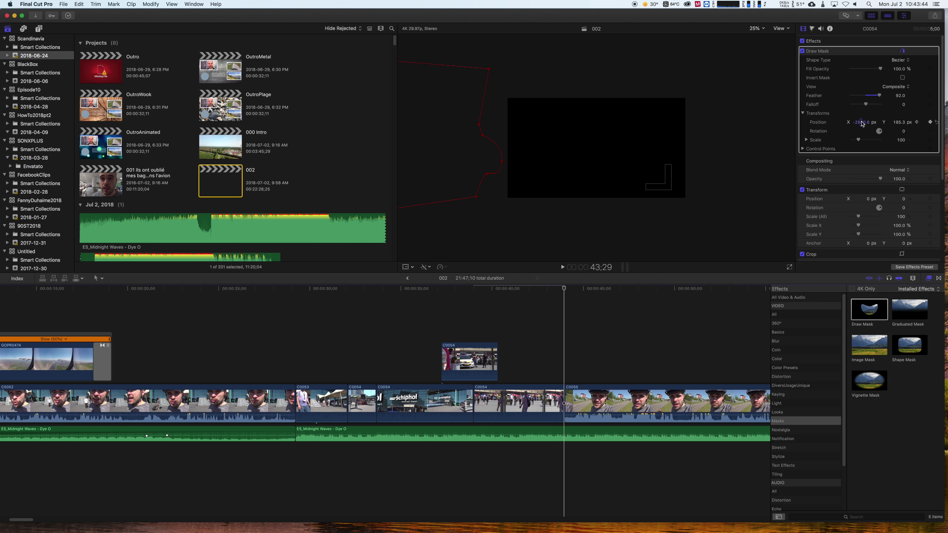
Split C0054 at the frame where the walker fills the picture
{"action": "left_click", "coordinate": [517, 364]}
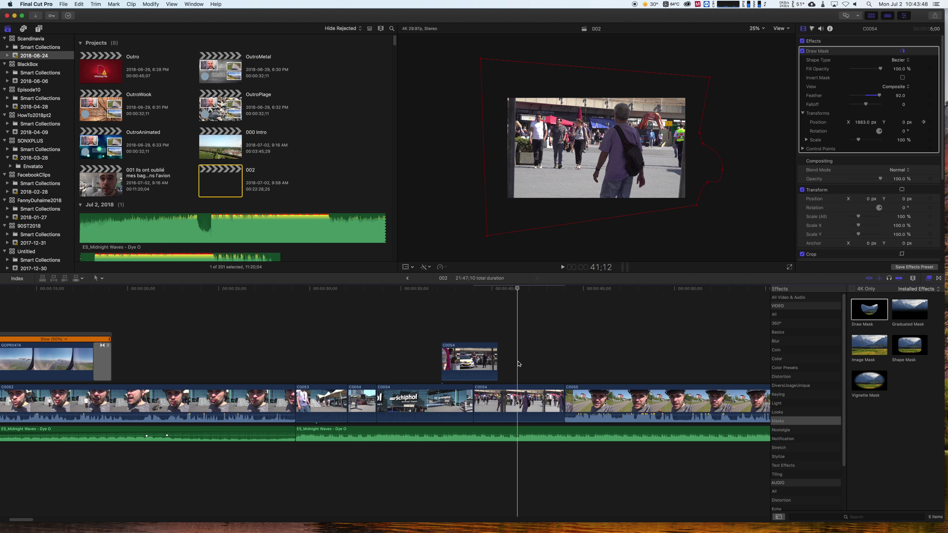
{"action": "left_click", "coordinate": [527, 402]}
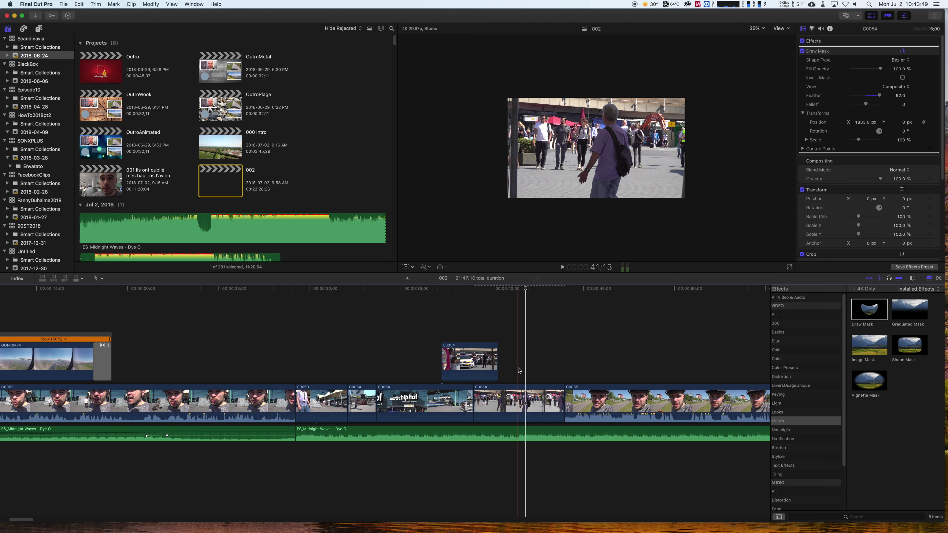
{"action": "left_click", "coordinate": [525, 398]}
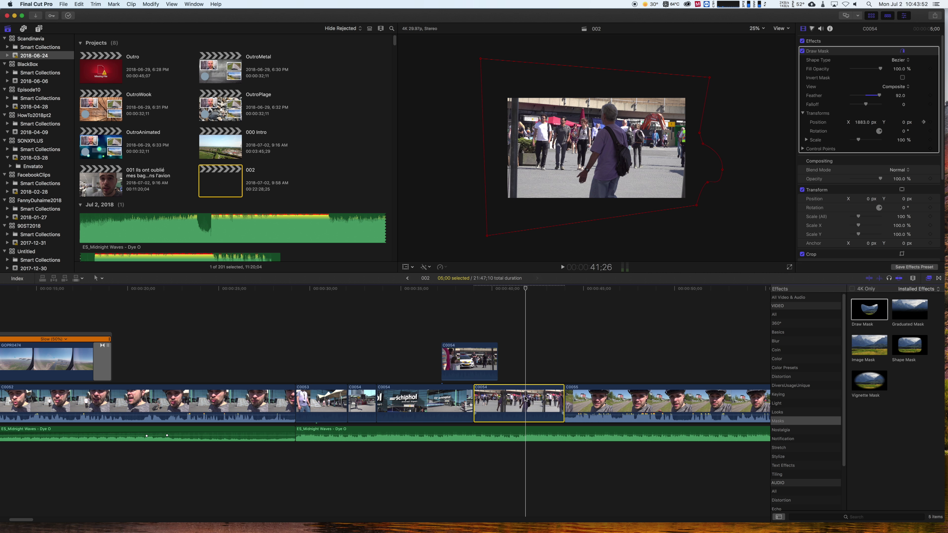
{"action": "key", "text": "super+b"}
Lift C0054's second half above the storyline as a connected clip and play the wipe
{"action": "left_click", "coordinate": [535, 396]}
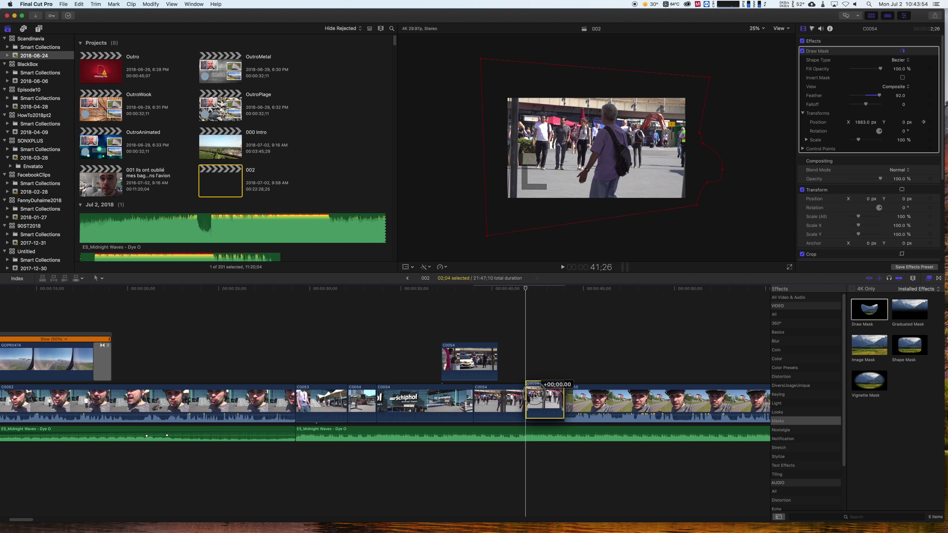
{"action": "left_click_drag", "start_coordinate": [534, 395], "coordinate": [534, 357]}
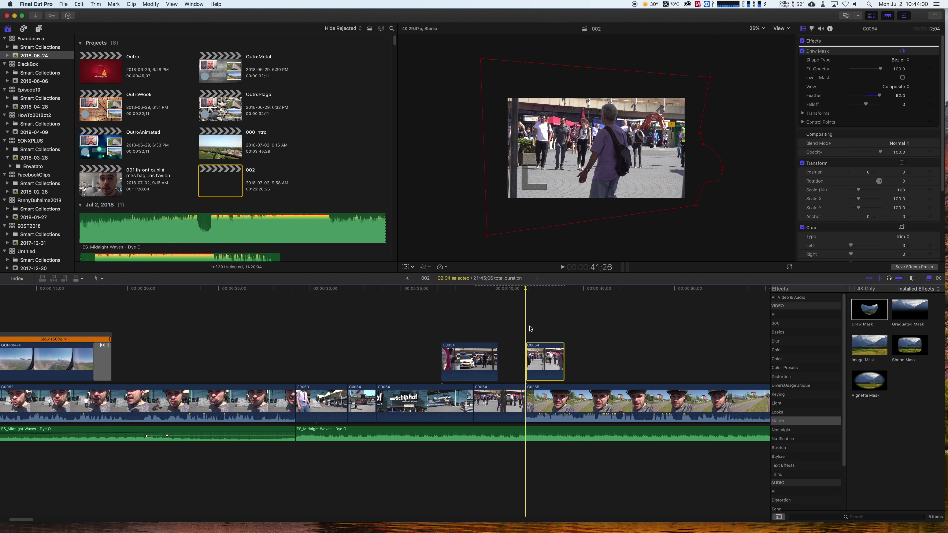
{"action": "key", "text": "space"}
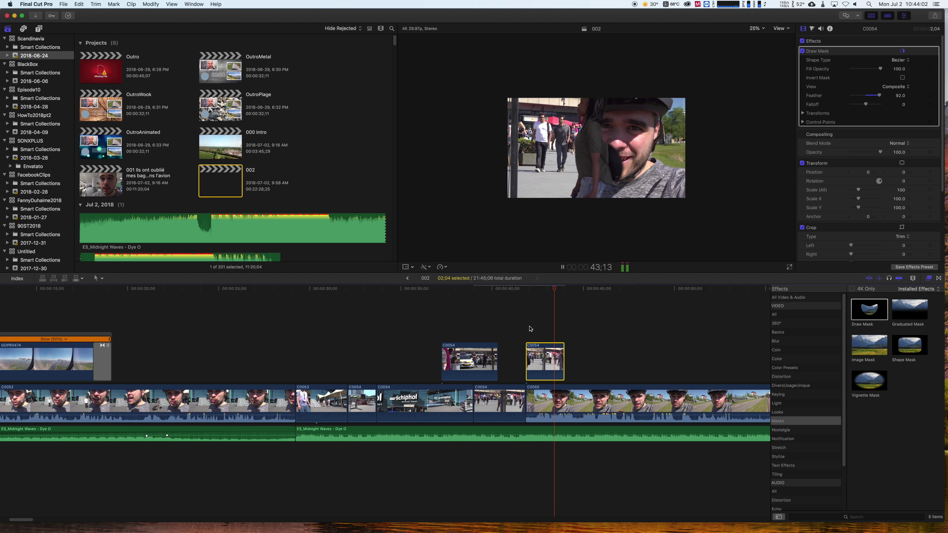
{"action": "key", "text": "space"}
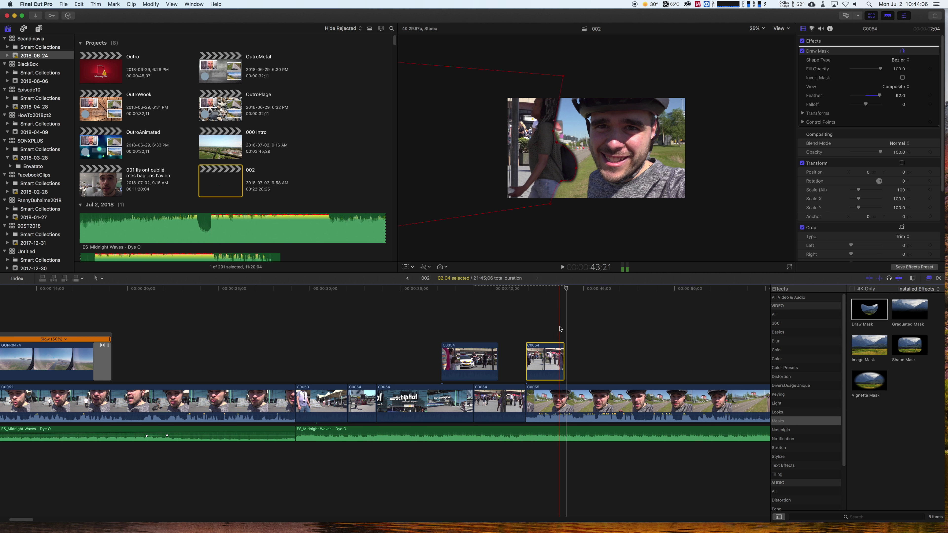
Set the viewer zoom to Fit and play the wipe from the Schiphol clip
{"action": "left_click", "coordinate": [415, 330]}
{"action": "left_click", "coordinate": [759, 30]}
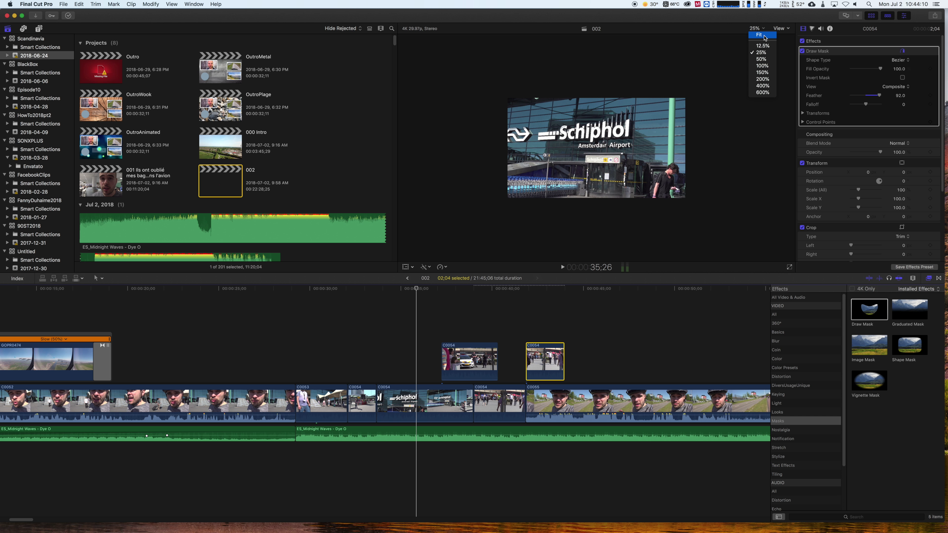
{"action": "left_click", "coordinate": [764, 36]}
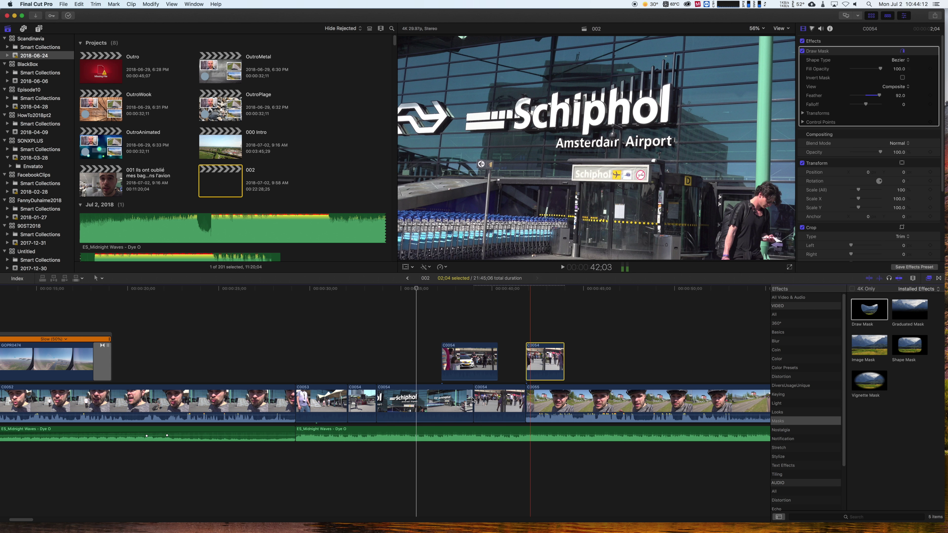
{"action": "key", "text": "space"}
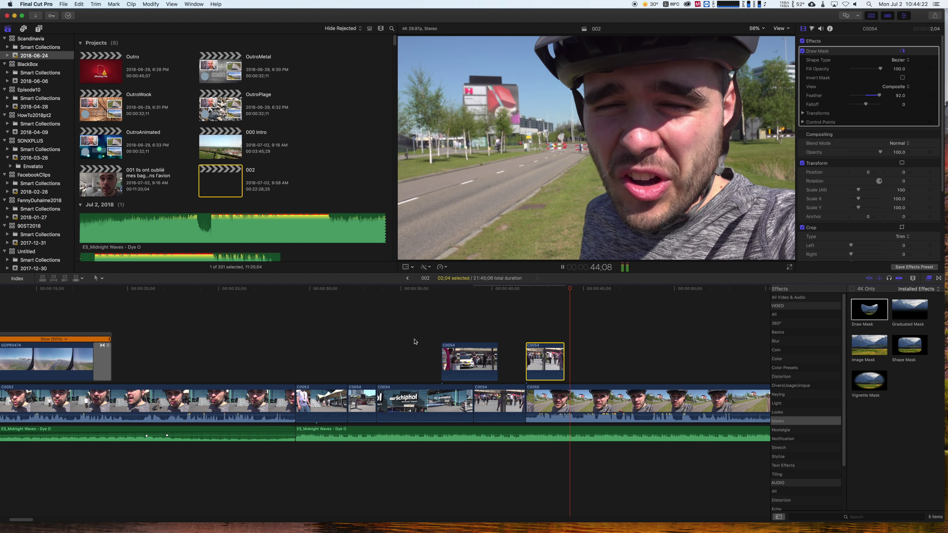
Stop playback, deselect the connected clip, and park the playhead near 33;20
{"action": "key", "text": "space"}
{"action": "left_click", "coordinate": [376, 348]}
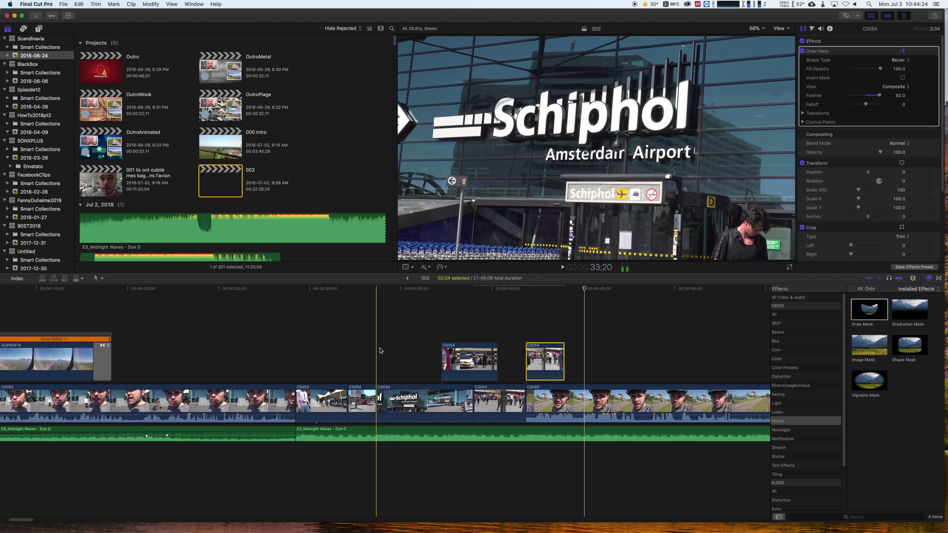